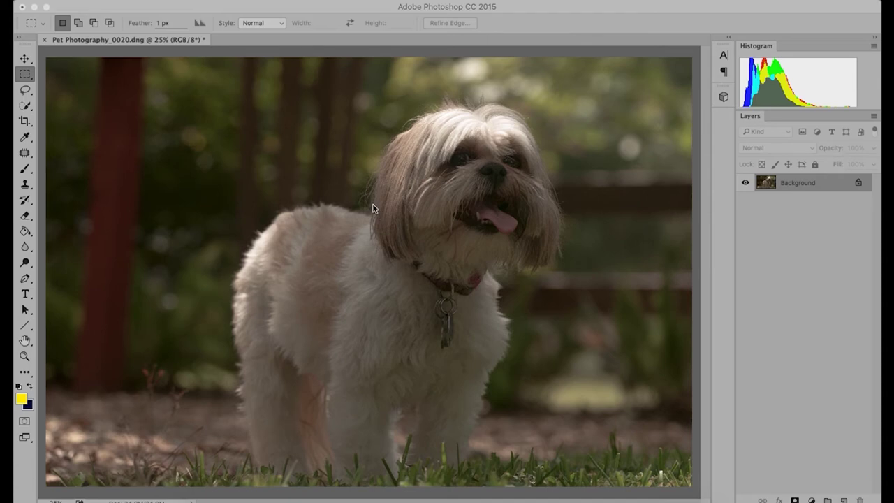
Duplicate the Background layer from its context menu to create a Background copy layer
right_click(793, 187)
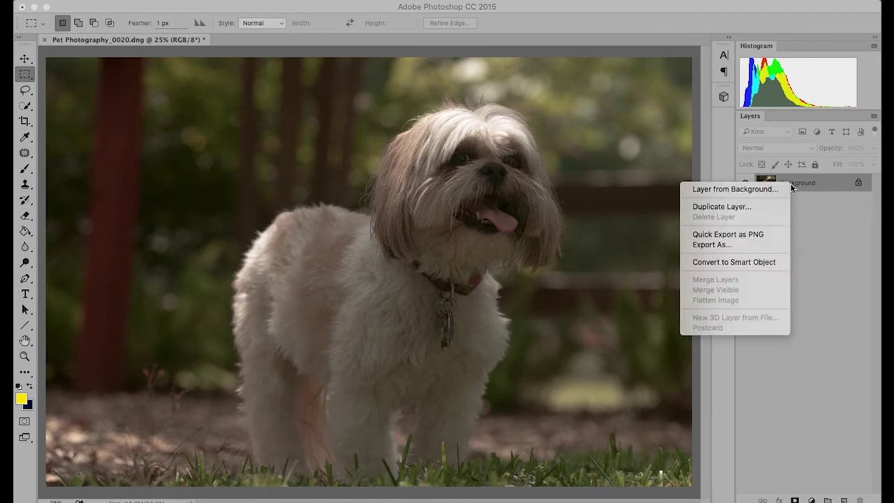
left_click(804, 187)
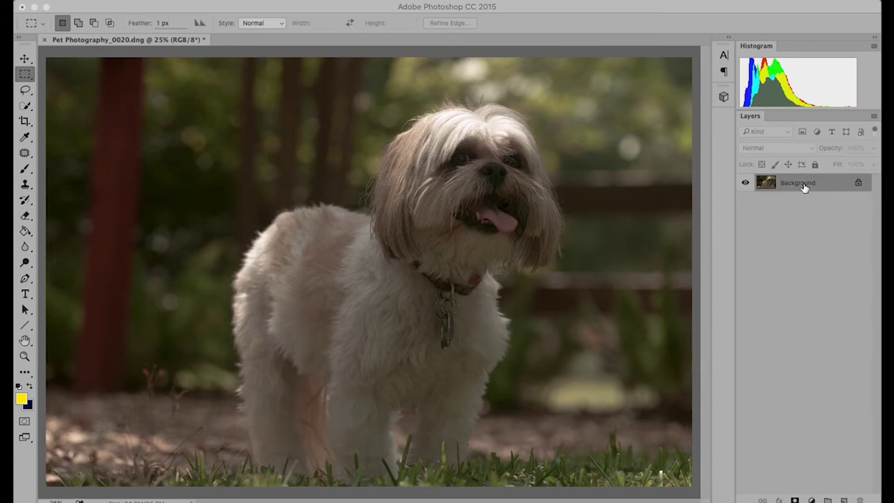
right_click(803, 187)
left_click(774, 206)
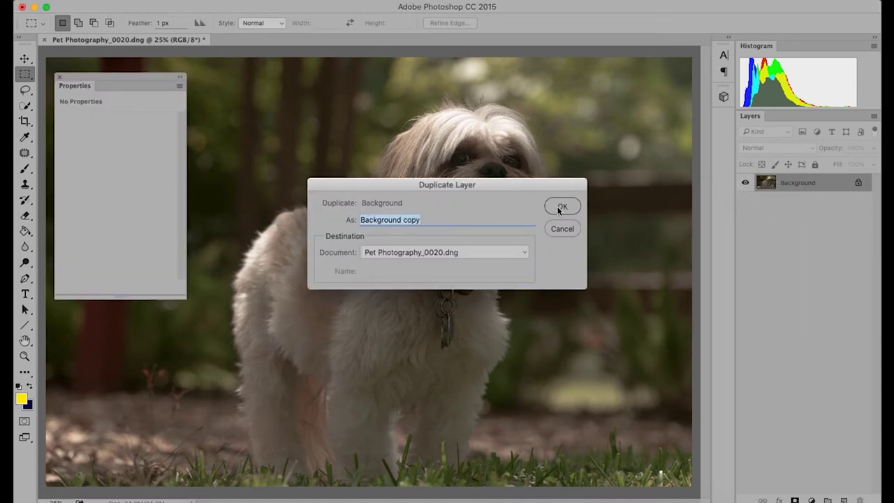
left_click(562, 206)
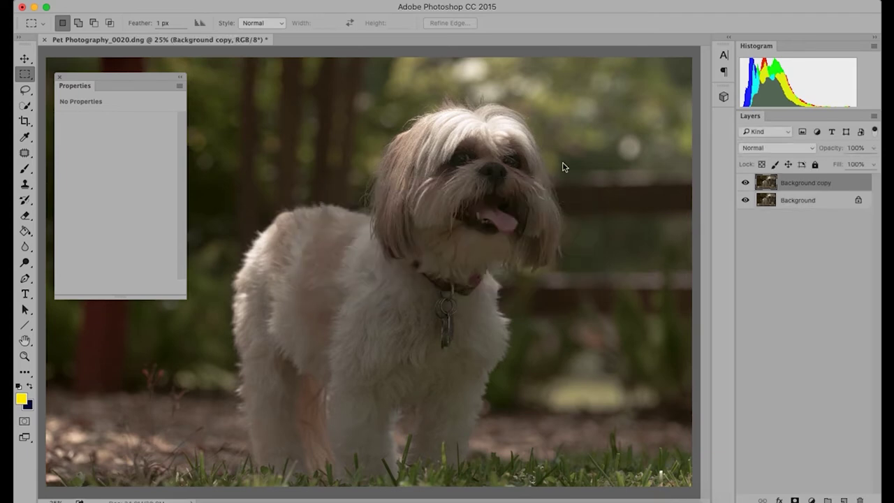
Apply Image > Adjustments > Brightness/Contrast to the Background copy with brightness 108
left_click(186, 0)
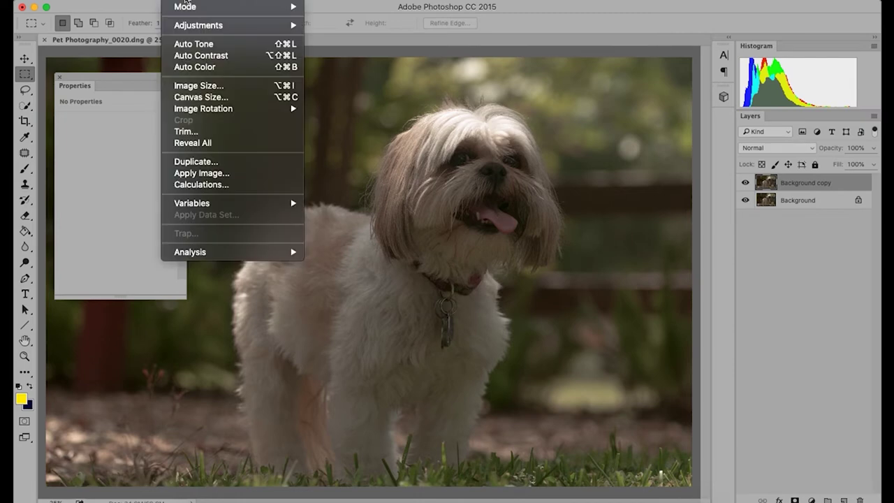
mouse_move(207, 111)
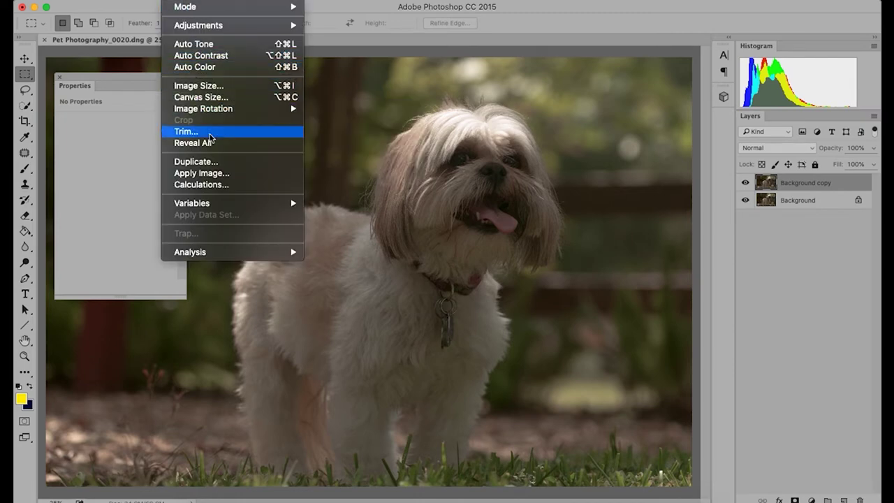
mouse_move(219, 26)
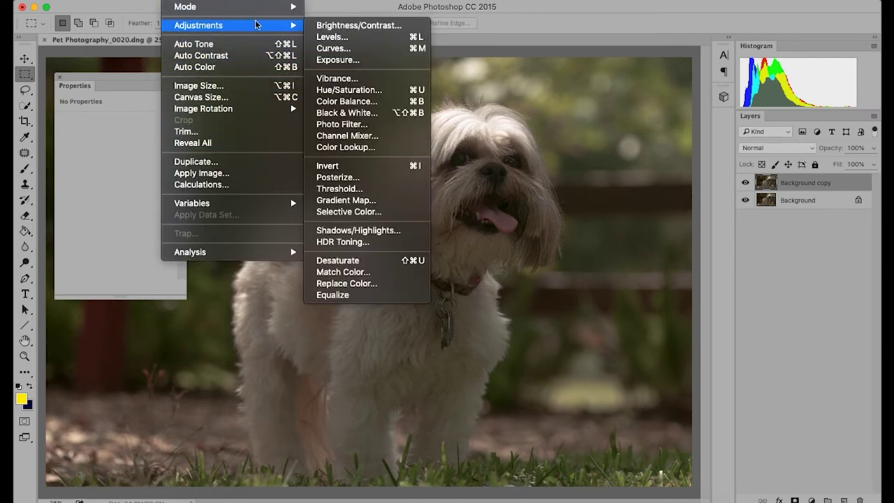
left_click(360, 26)
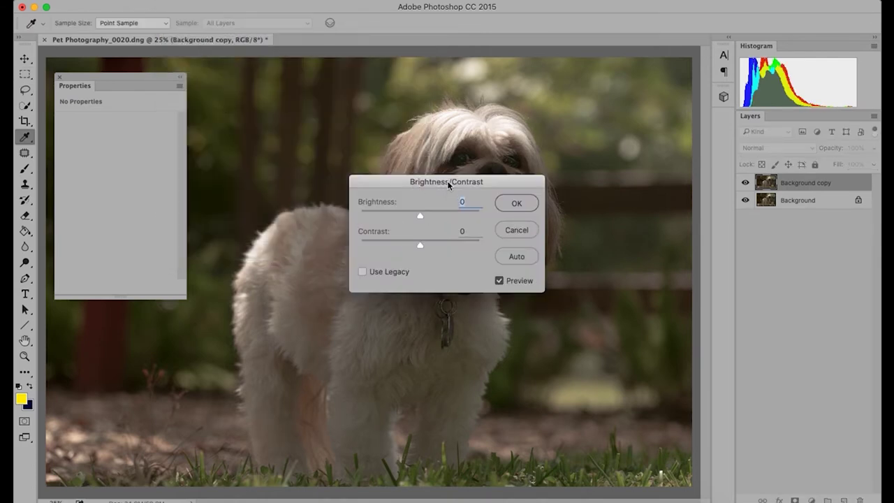
left_click_drag(450, 184, 299, 124)
left_click_drag(269, 155, 294, 155)
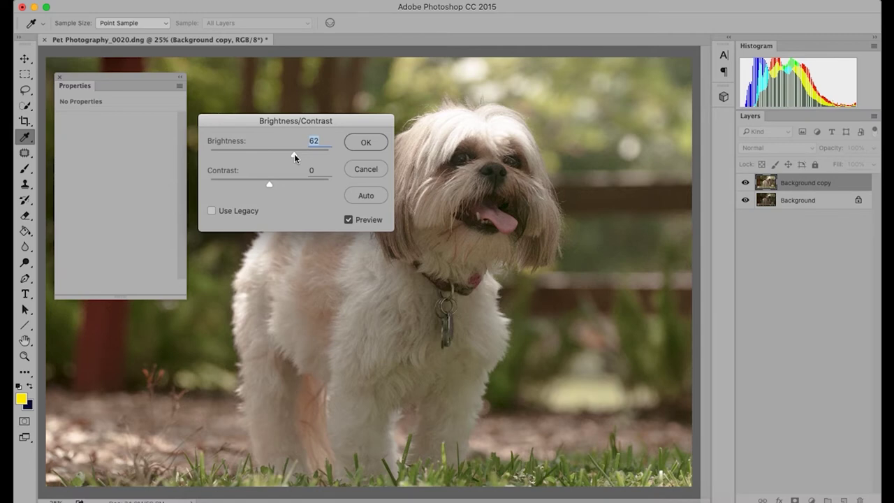
left_click_drag(294, 153, 312, 153)
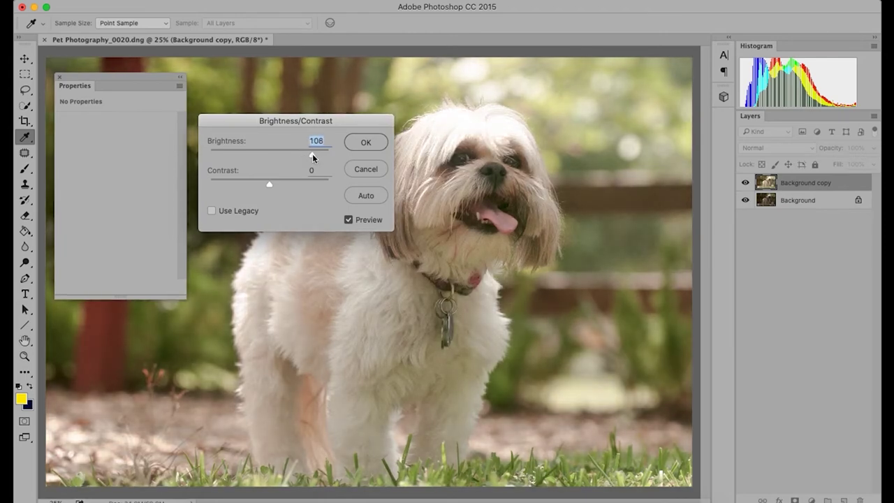
left_click(364, 142)
key("m")
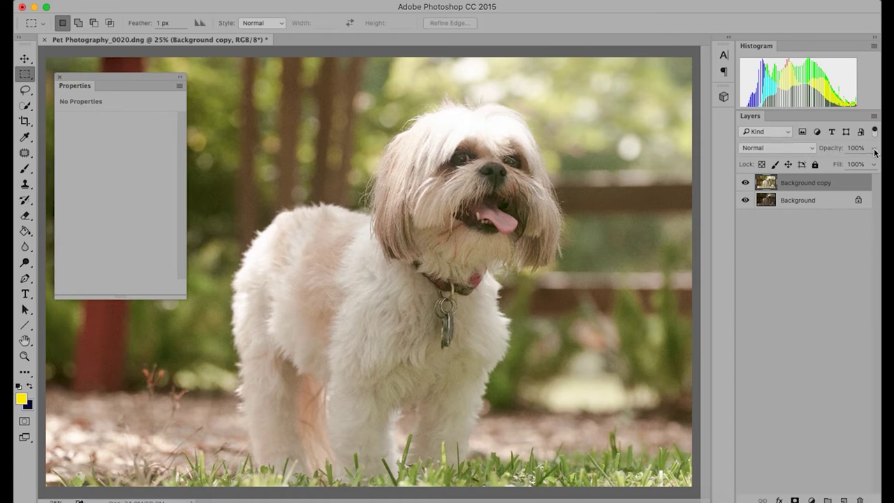
Set the Background copy layer's opacity to about 80% in the Layers panel
left_click(874, 151)
left_click_drag(875, 163, 849, 166)
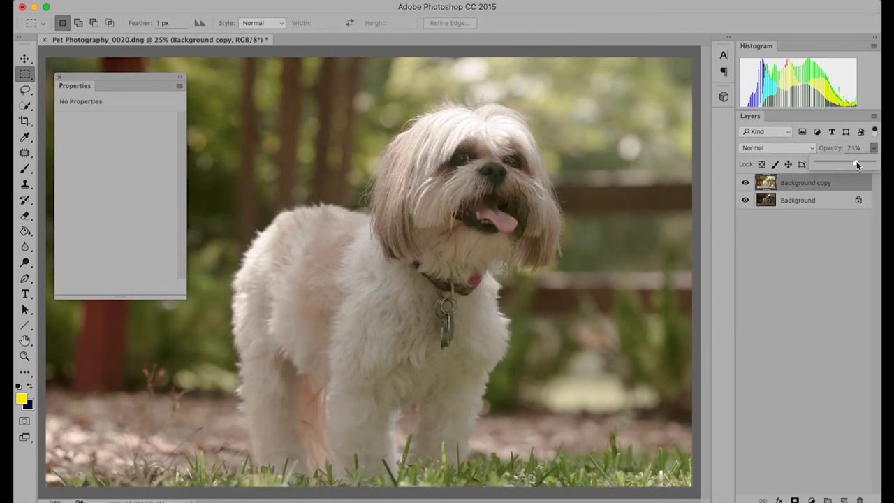
left_click_drag(858, 165, 863, 165)
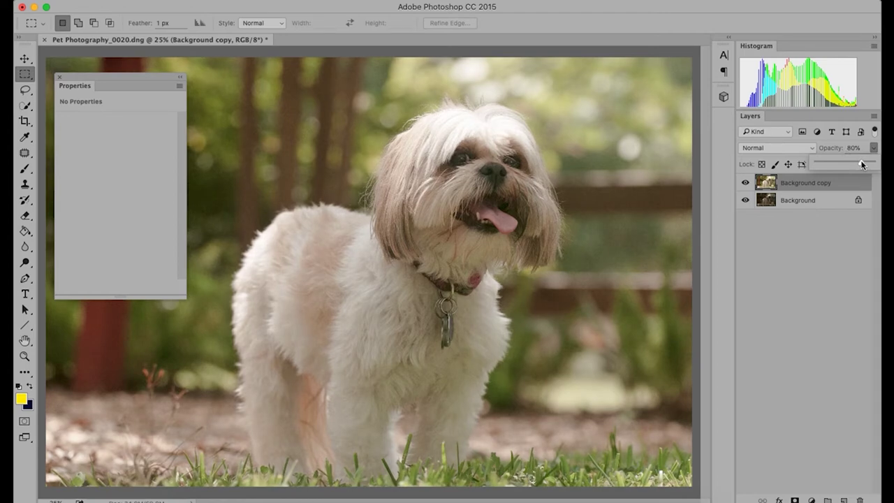
left_click(813, 262)
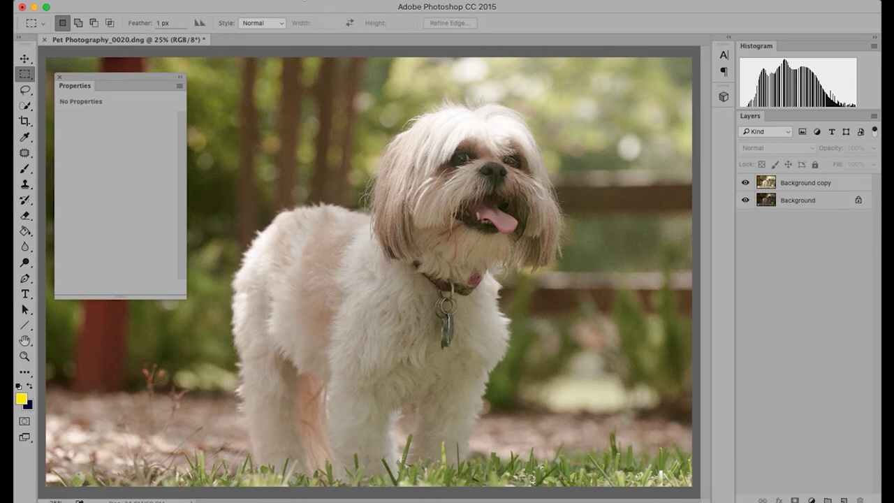
left_click(217, 1)
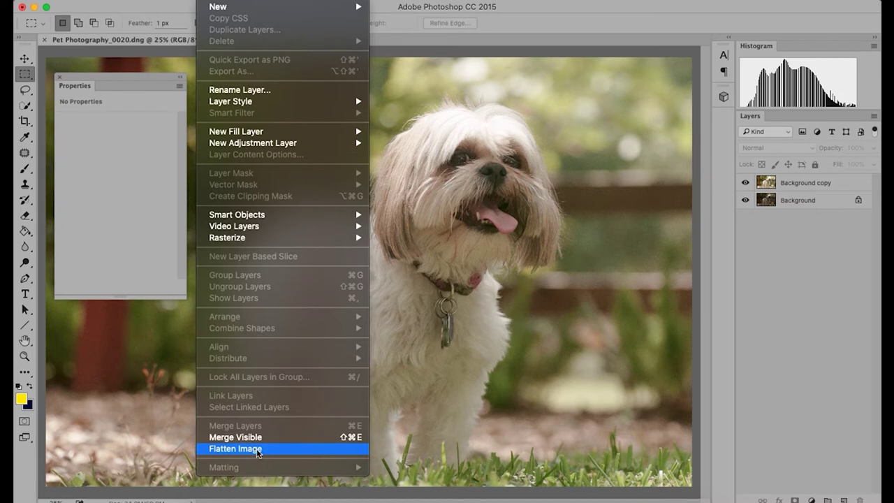
left_click(258, 451)
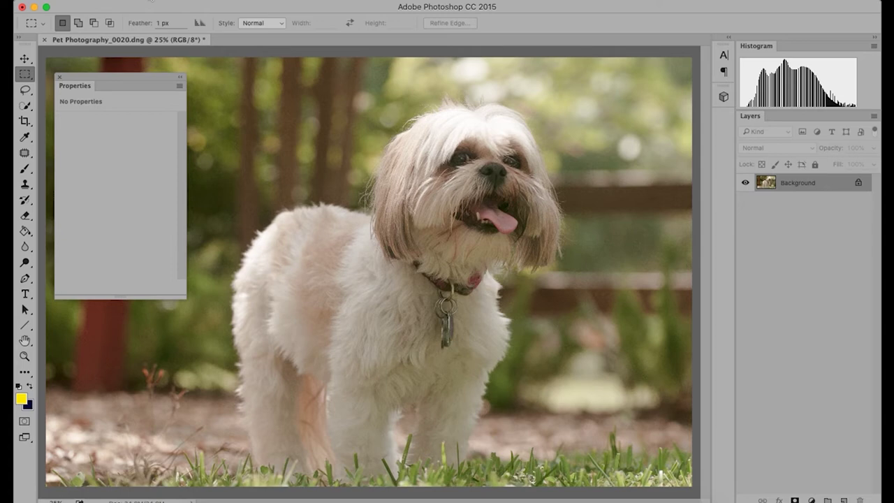
left_click(151, 0)
left_click(151, 8)
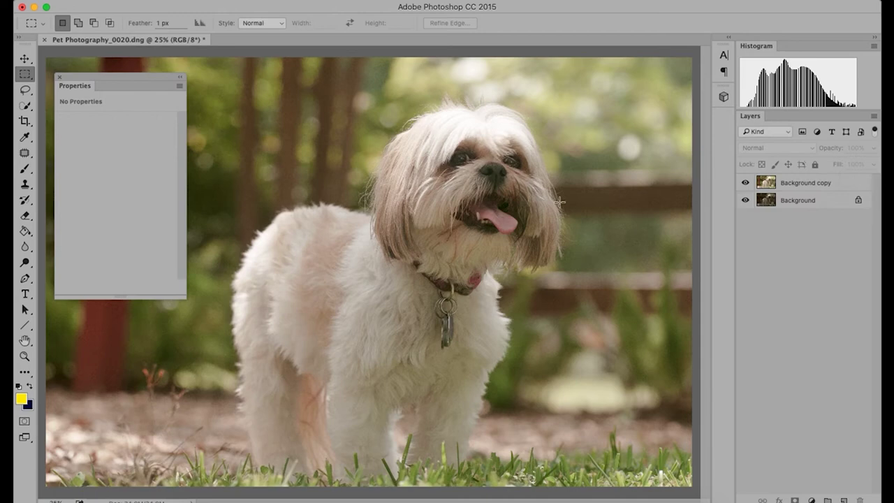
Delete the Background copy layer and confirm the deletion with Yes
right_click(800, 183)
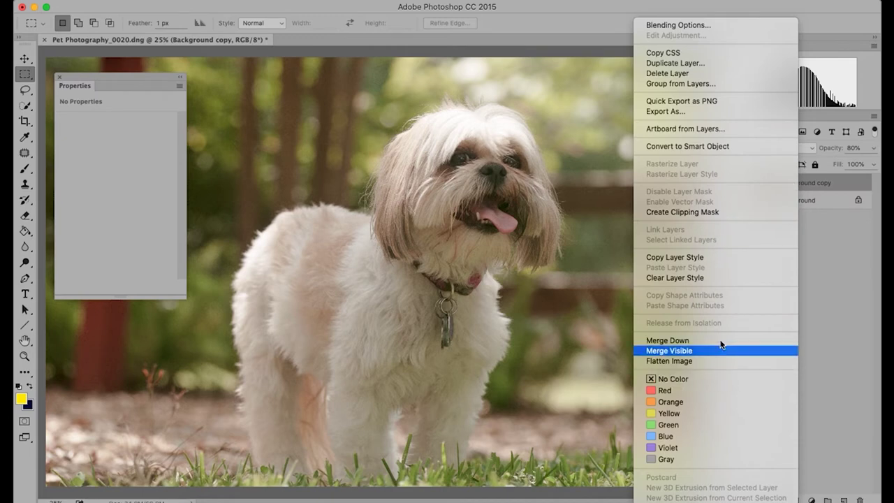
left_click(819, 185)
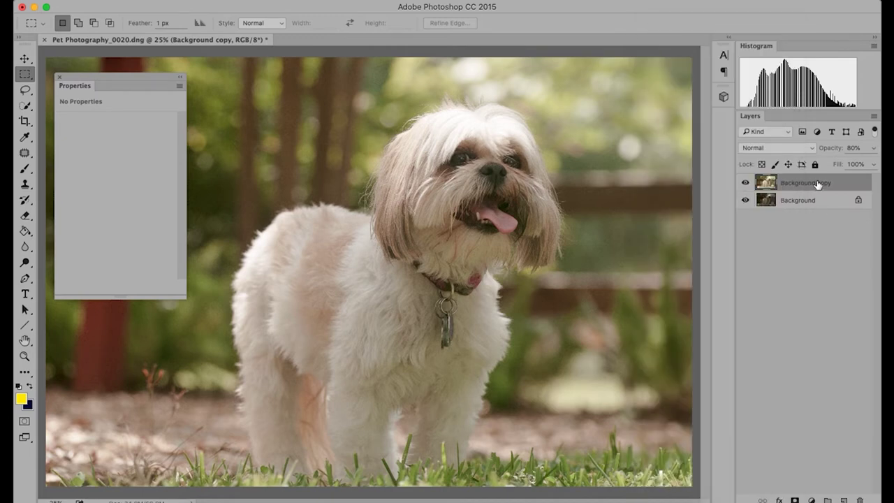
right_click(796, 184)
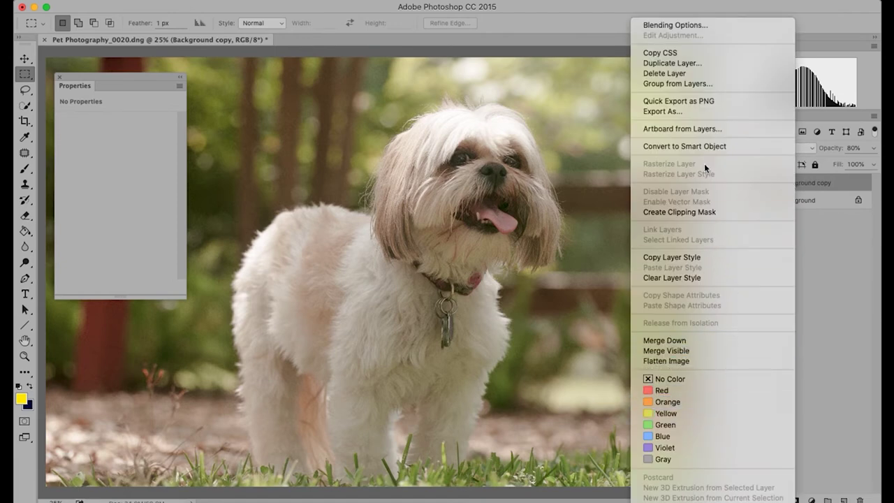
left_click(699, 72)
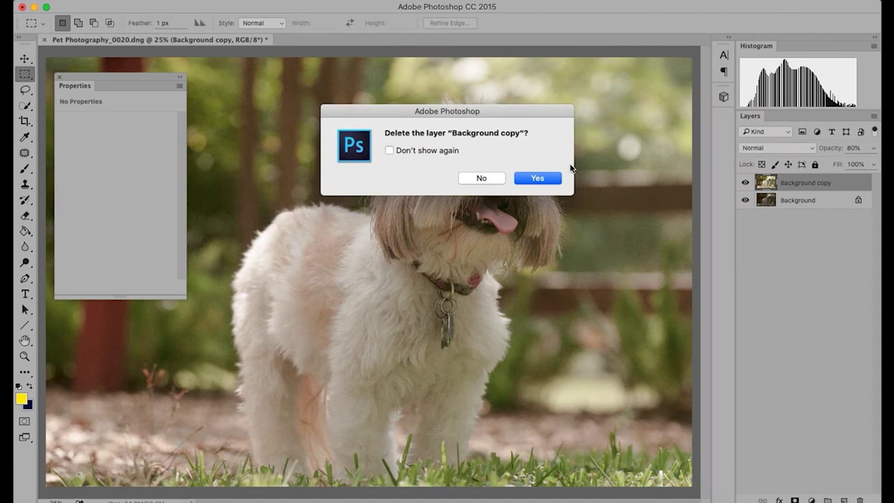
left_click(539, 179)
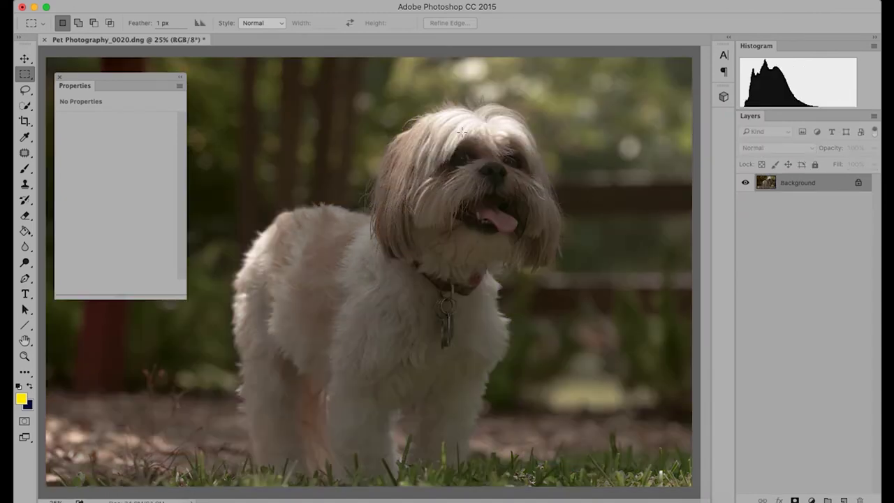
Add a Brightness/Contrast 1 adjustment layer and set its brightness to 112
left_click(215, 1)
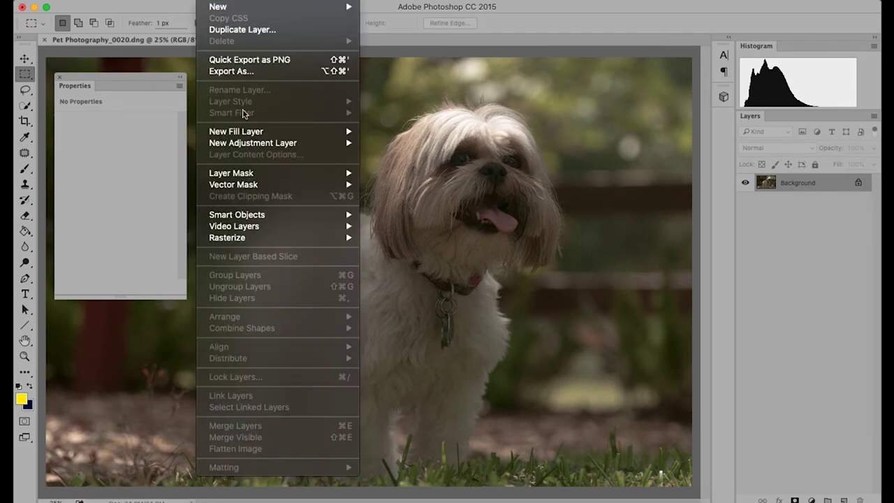
mouse_move(253, 148)
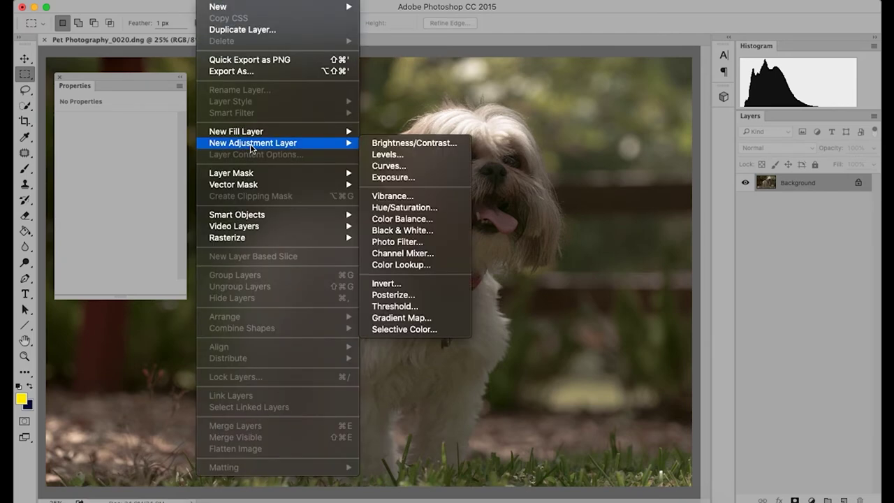
left_click(414, 143)
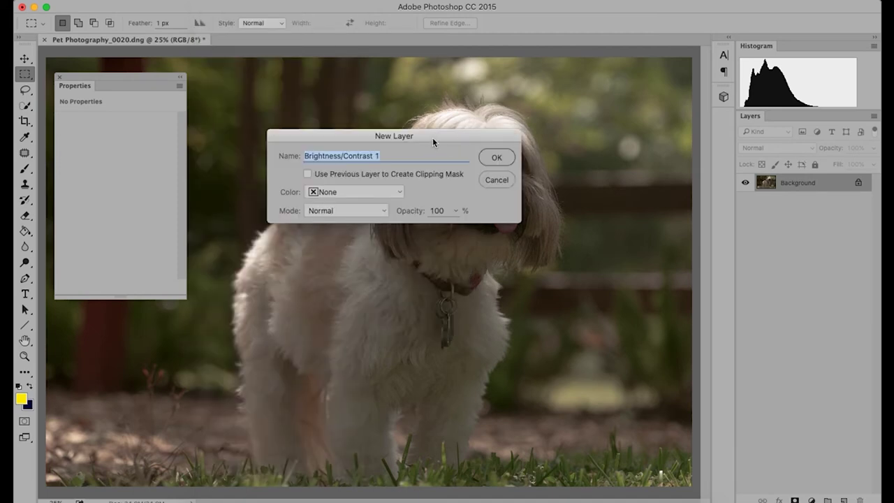
left_click_drag(433, 137, 439, 132)
left_click(502, 149)
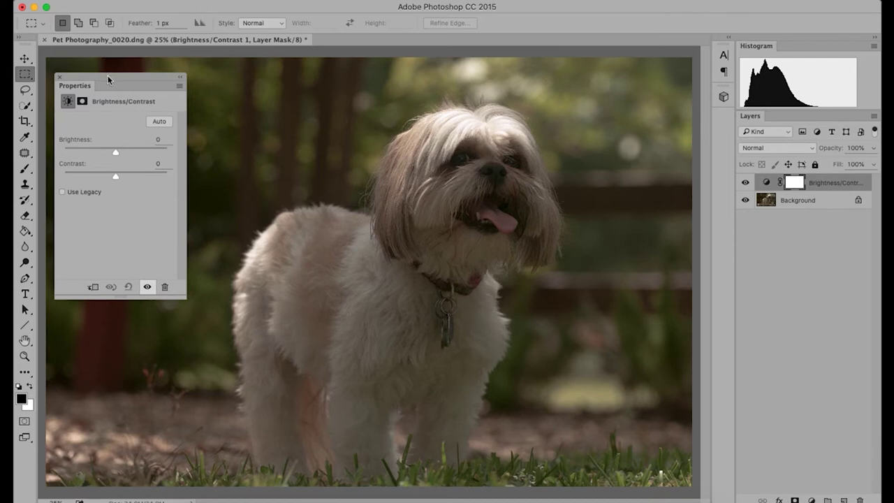
left_click_drag(107, 75, 129, 66)
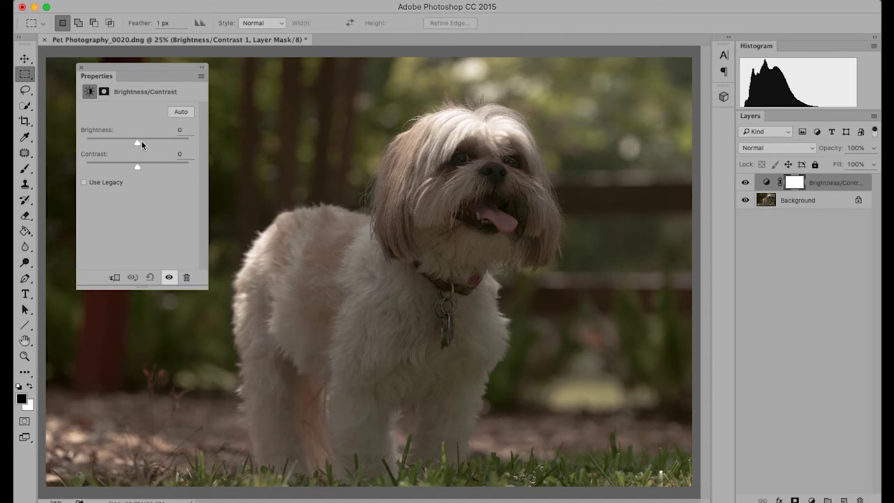
left_click_drag(137, 142, 176, 140)
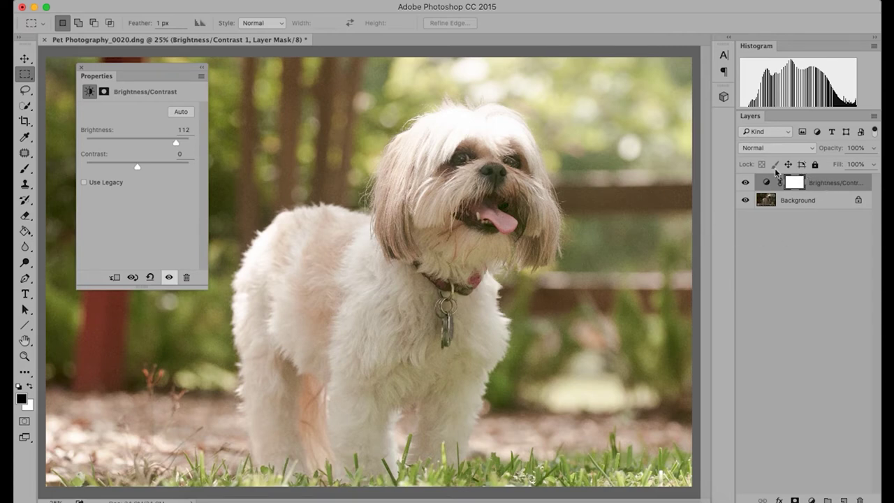
Lower Brightness/Contrast 1 opacity to 78%, then select the Background layer
left_click(873, 148)
left_click_drag(872, 162, 862, 167)
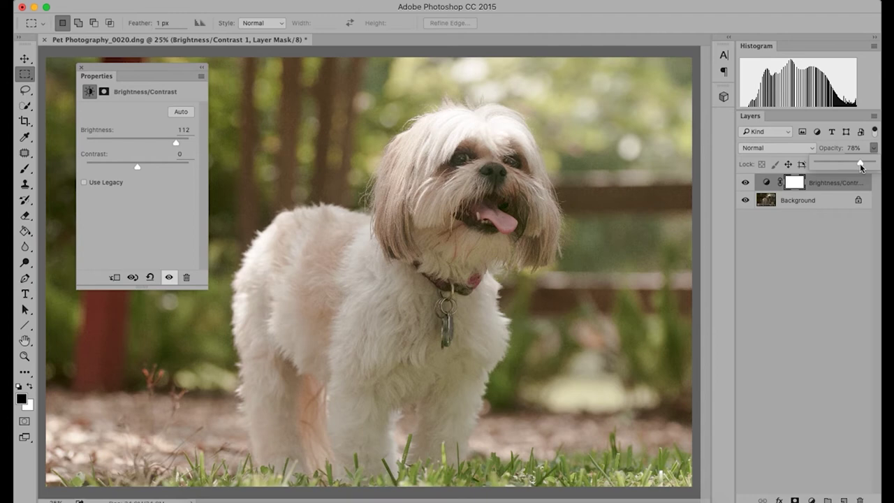
left_click(793, 254)
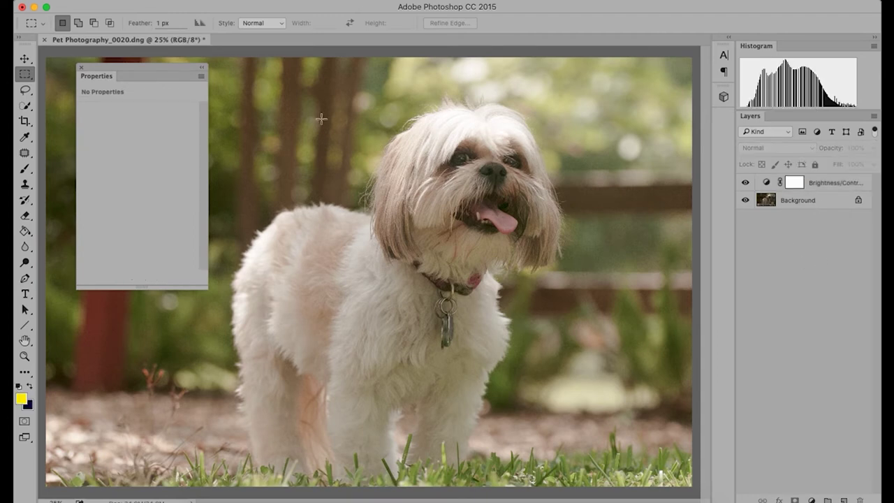
left_click(821, 183)
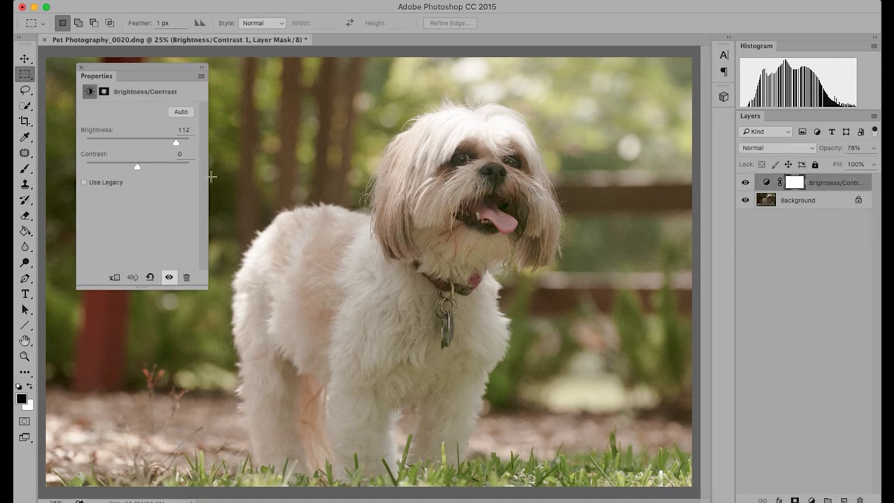
left_click(799, 202)
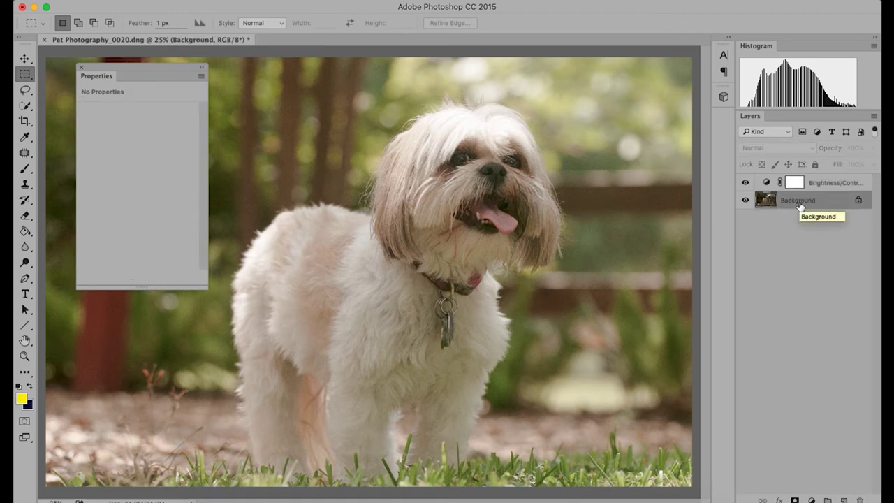
Add a Brightness/Contrast 2 adjustment layer with contrast raised to 72
left_click(220, 2)
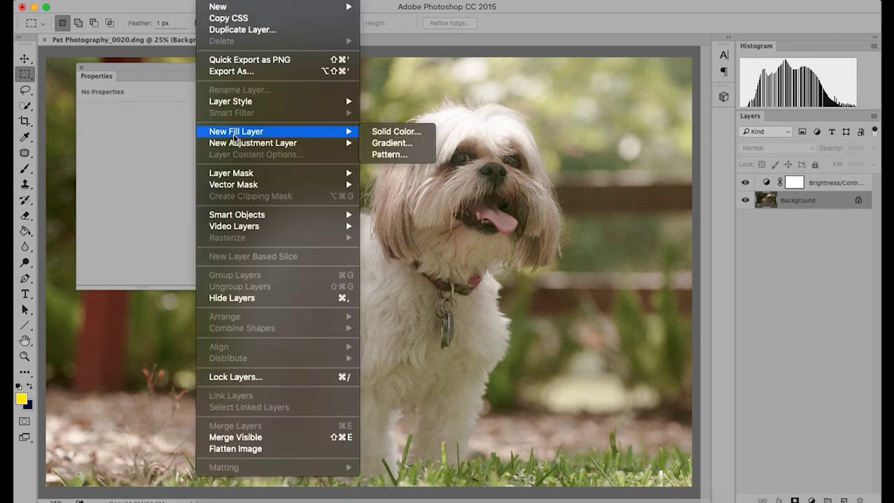
mouse_move(346, 144)
left_click(390, 144)
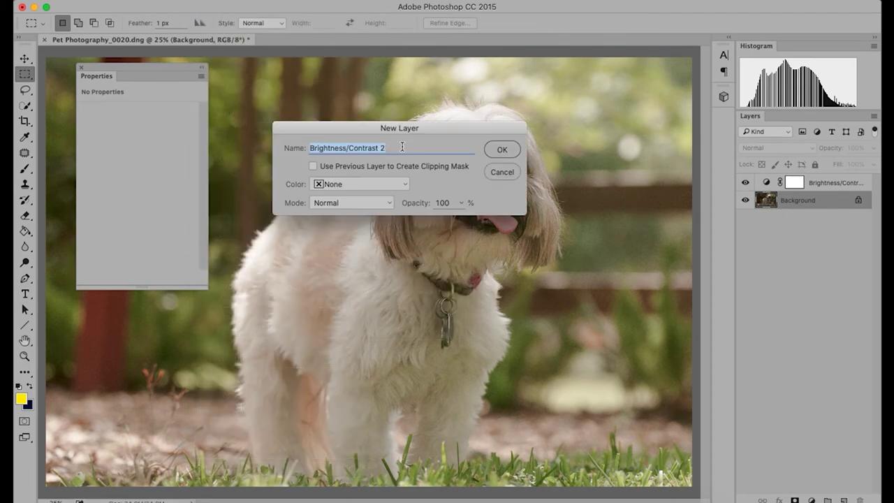
left_click(497, 149)
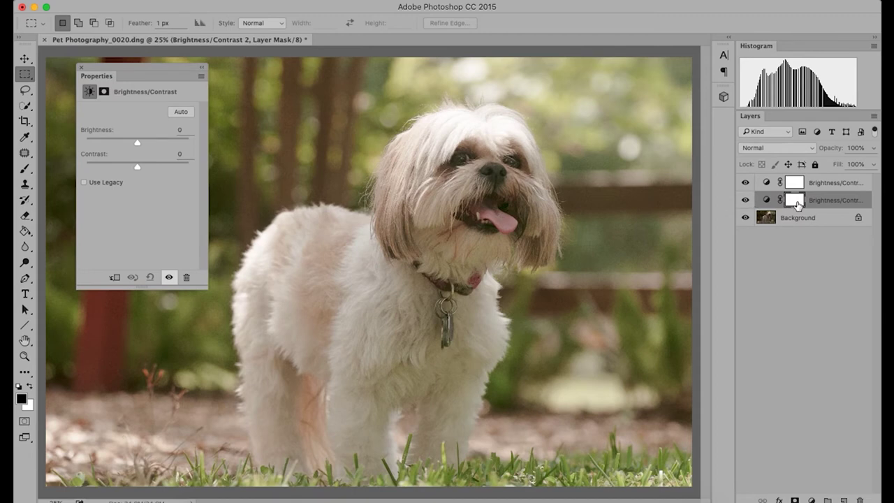
left_click_drag(138, 169, 173, 165)
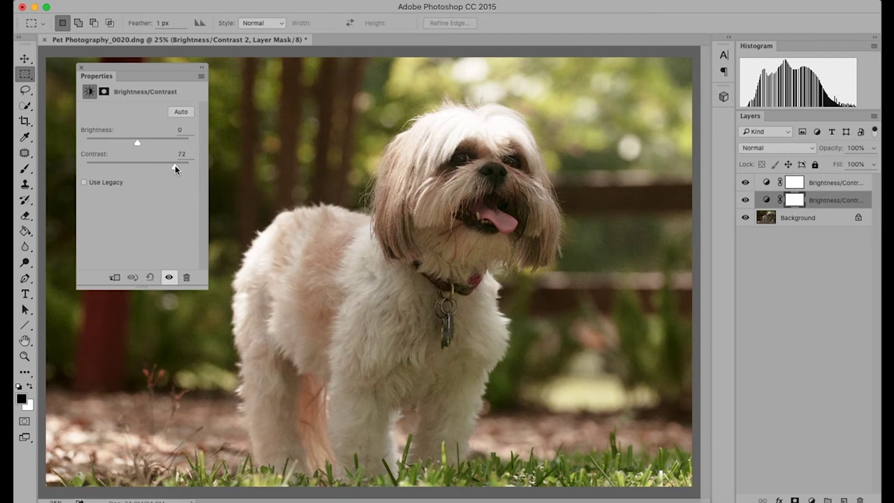
Set Brightness/Contrast 2 opacity to about 60%, then select the Background layer
left_click(822, 202)
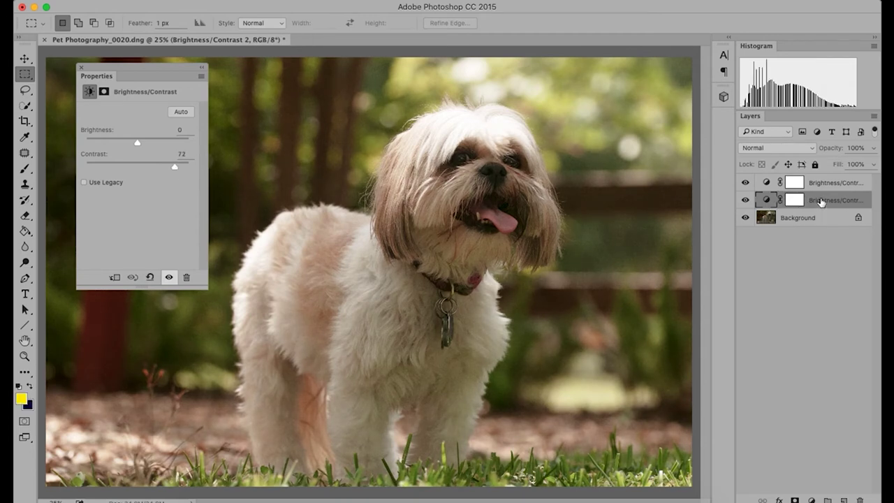
left_click(875, 154)
left_click_drag(873, 164, 851, 164)
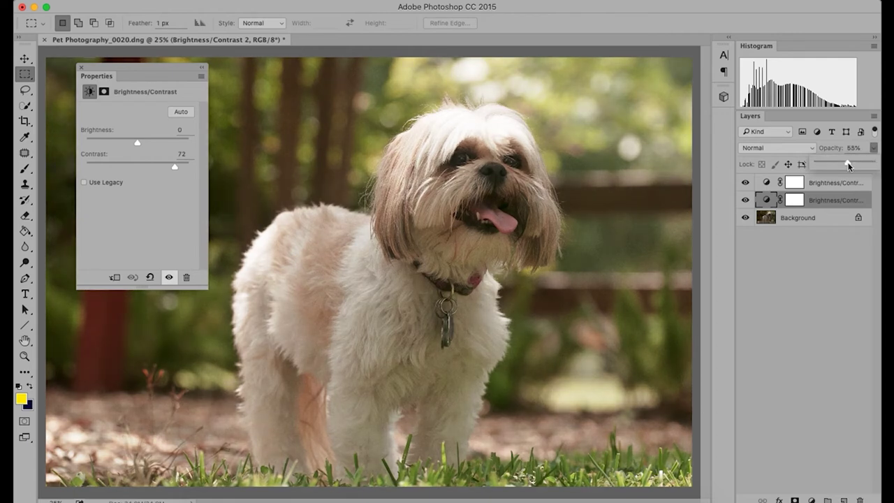
left_click_drag(849, 165, 851, 165)
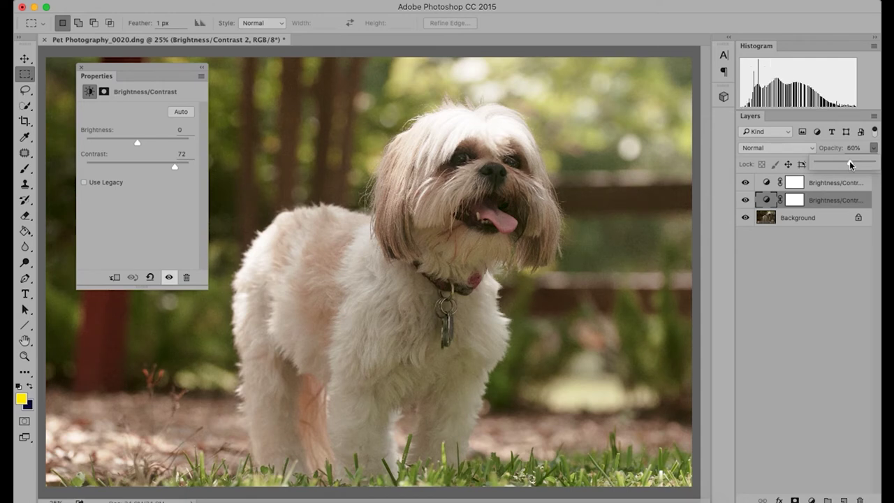
left_click(816, 219)
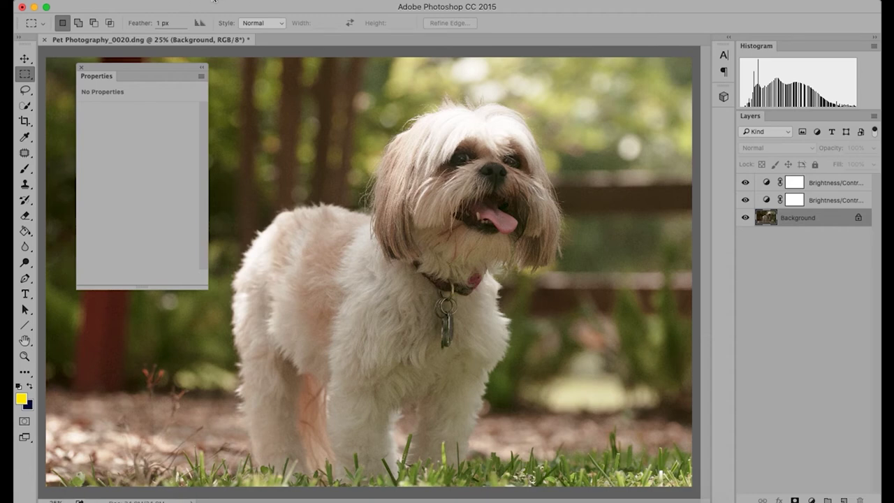
Add a Hue/Saturation 1 adjustment layer with saturation boosted to +34
left_click(213, 0)
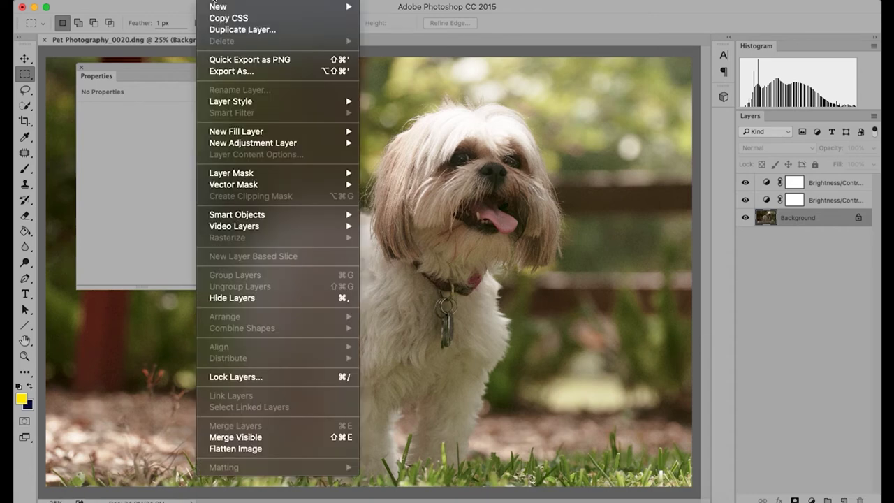
mouse_move(260, 144)
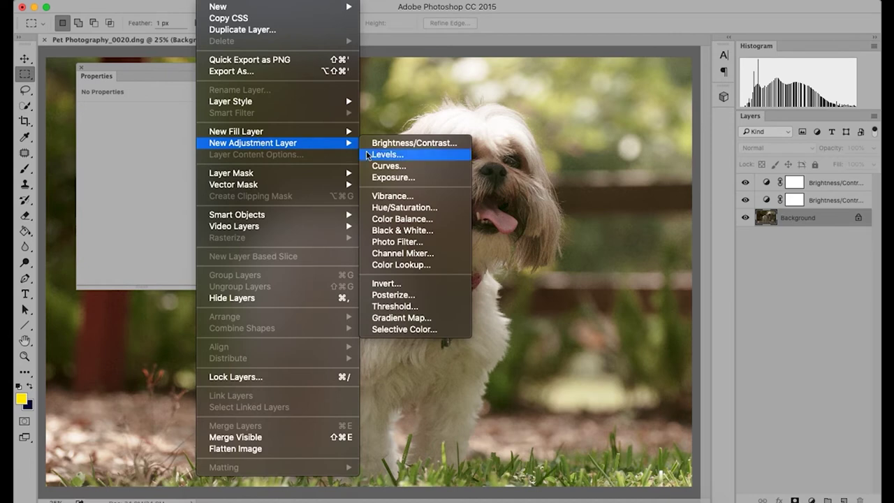
left_click(420, 210)
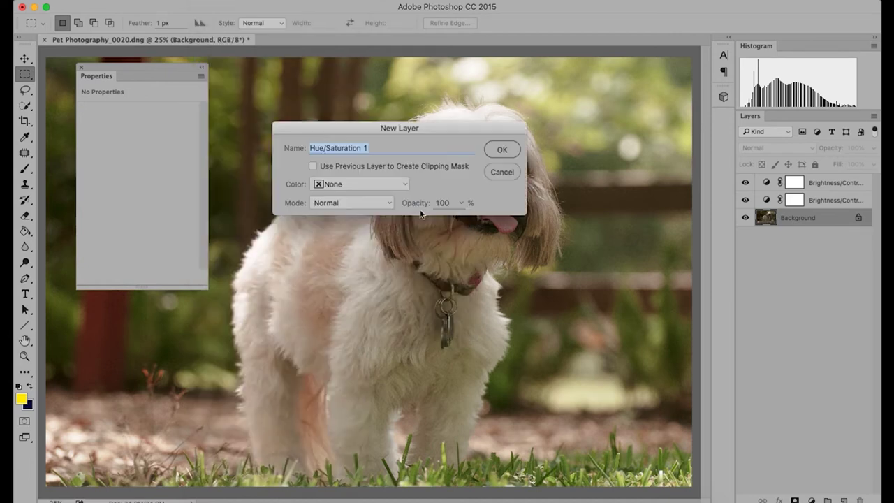
left_click(503, 151)
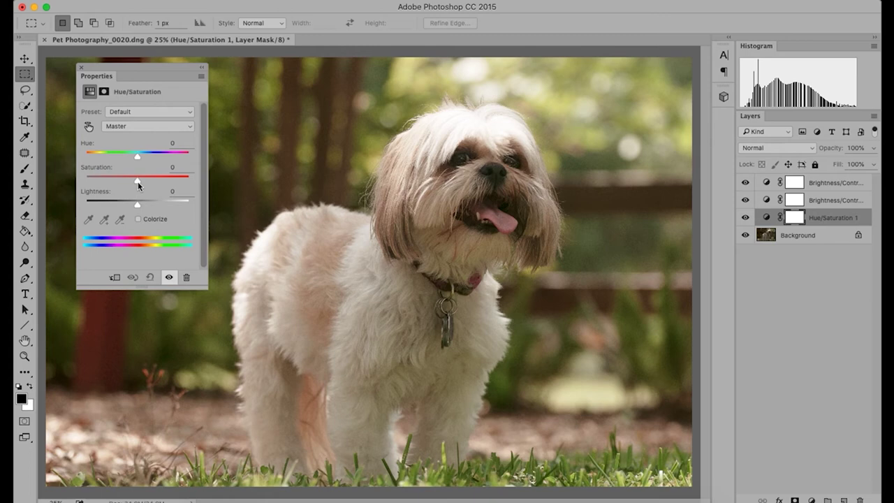
mouse_move(137, 183)
left_mouse_down()
mouse_move(180, 186)
mouse_move(138, 187)
mouse_move(155, 185)
left_mouse_up()
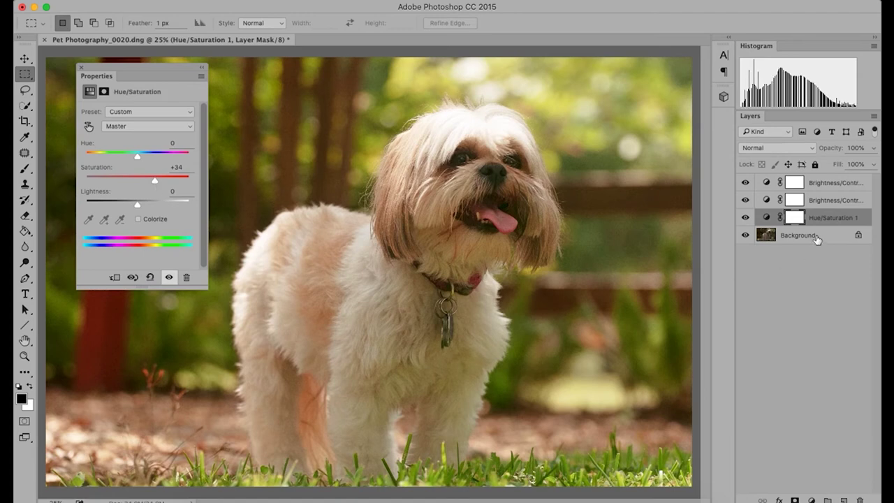
Lower Hue/Saturation 1 opacity to 72%, then select the Background layer
left_click(816, 223)
left_click(874, 148)
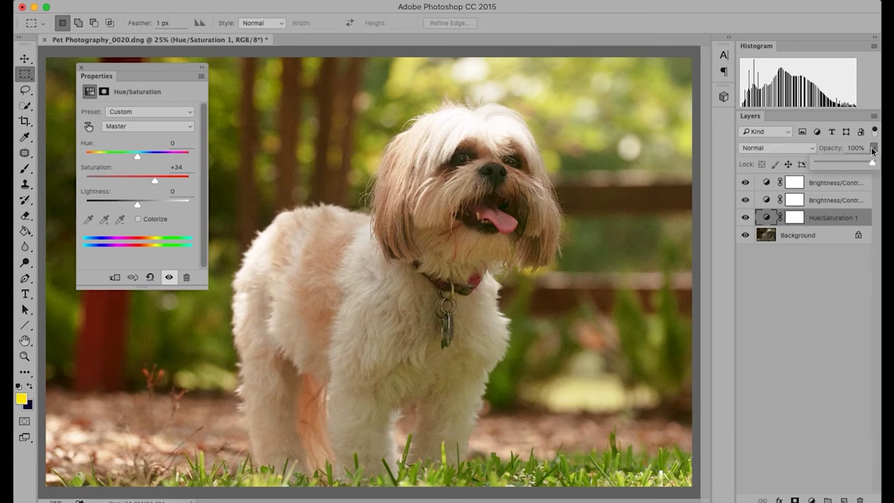
mouse_move(875, 164)
left_mouse_down()
mouse_move(855, 167)
mouse_move(866, 166)
left_mouse_up()
left_click(815, 239)
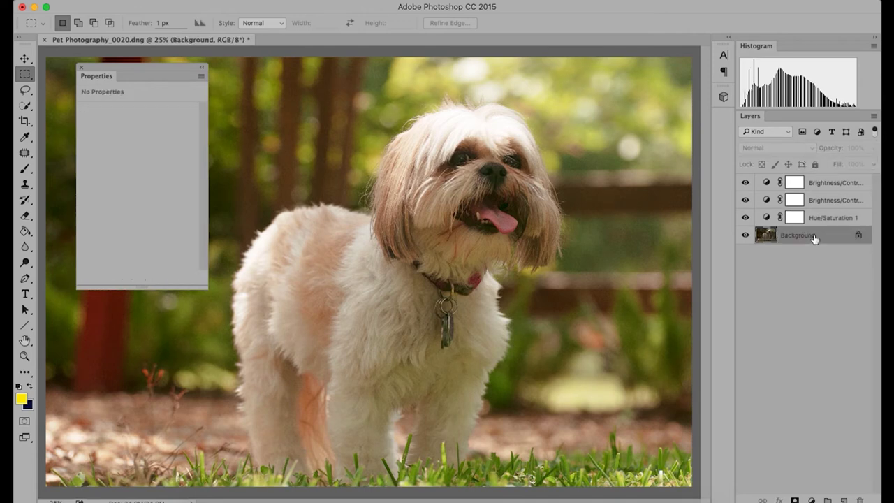
Raise the Brightness/Contrast 1 layer's brightness from 112 to 122
left_click(823, 186)
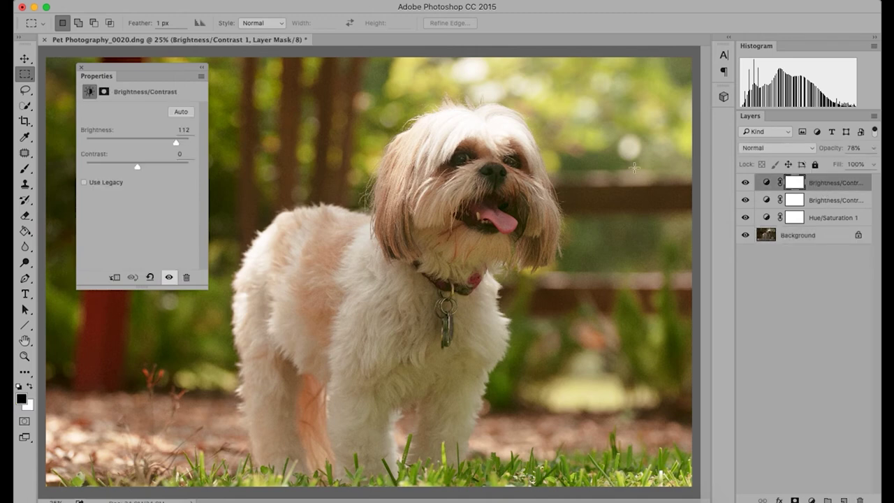
left_click_drag(176, 143, 184, 145)
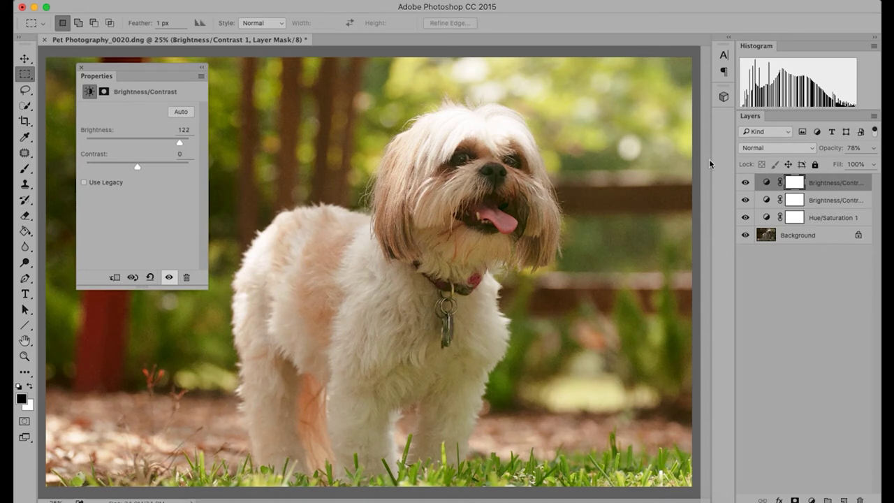
Open Save As, keep the Photoshop format, then cancel without saving
left_click(125, 0)
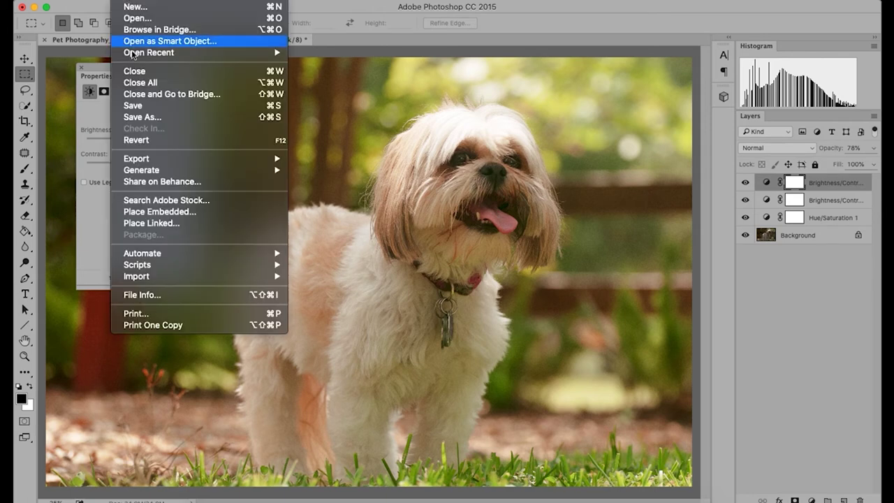
left_click(148, 117)
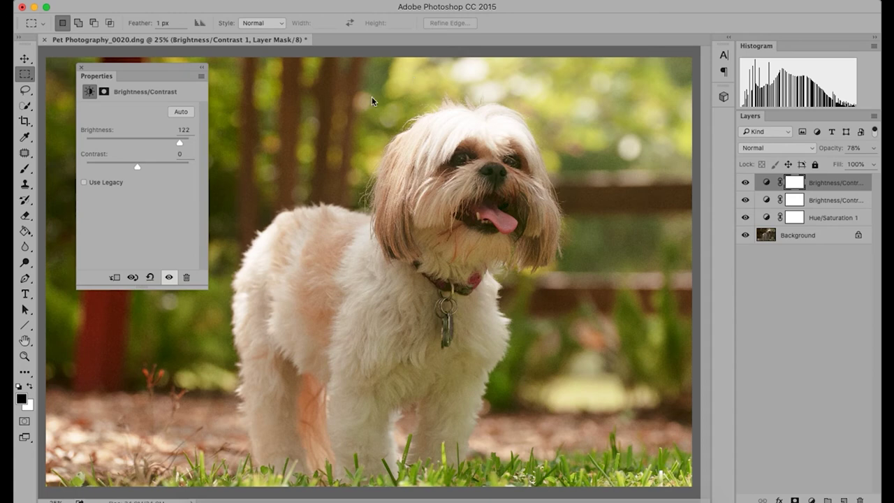
key("super+shift+s")
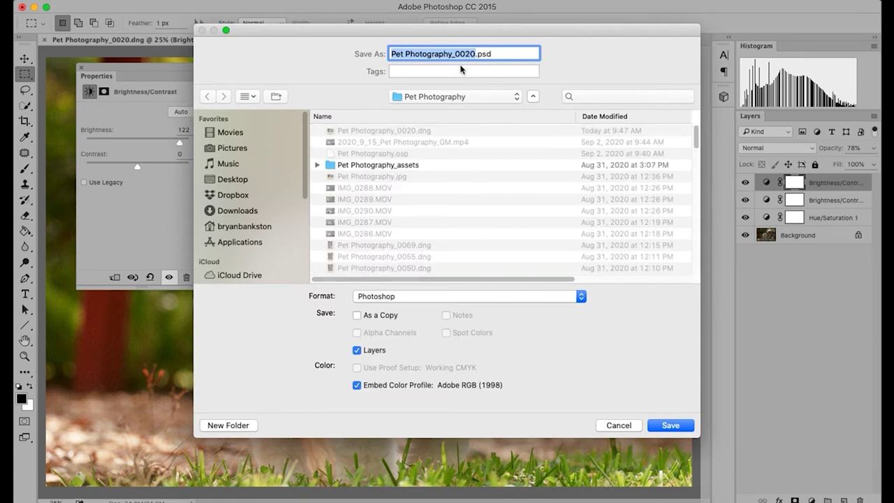
left_click(410, 300)
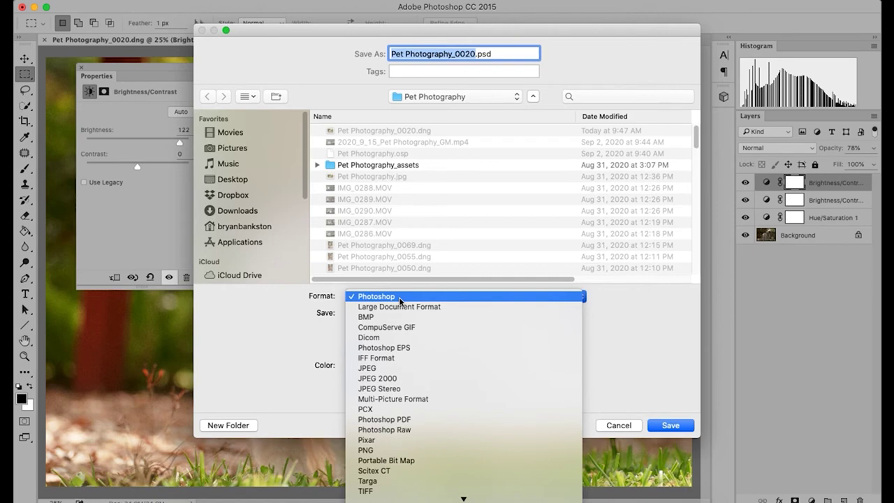
left_click(624, 313)
left_click(621, 426)
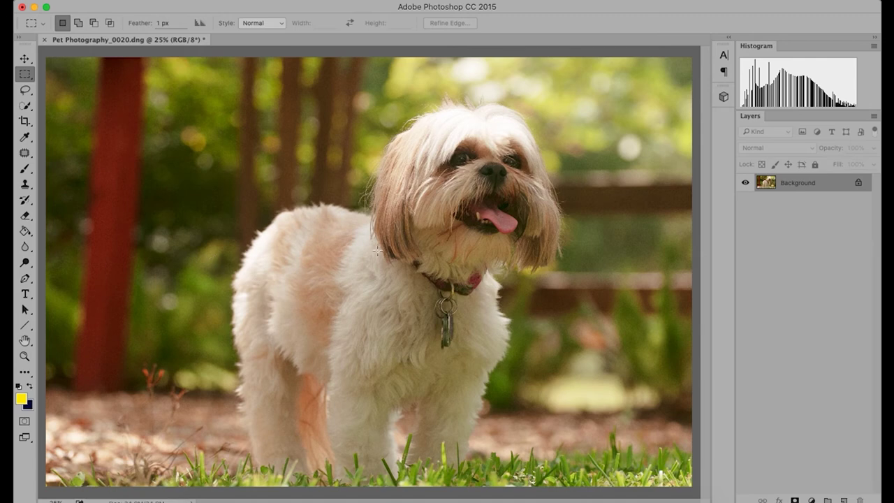
Duplicate the Background layer to create a Background copy layer
right_click(788, 189)
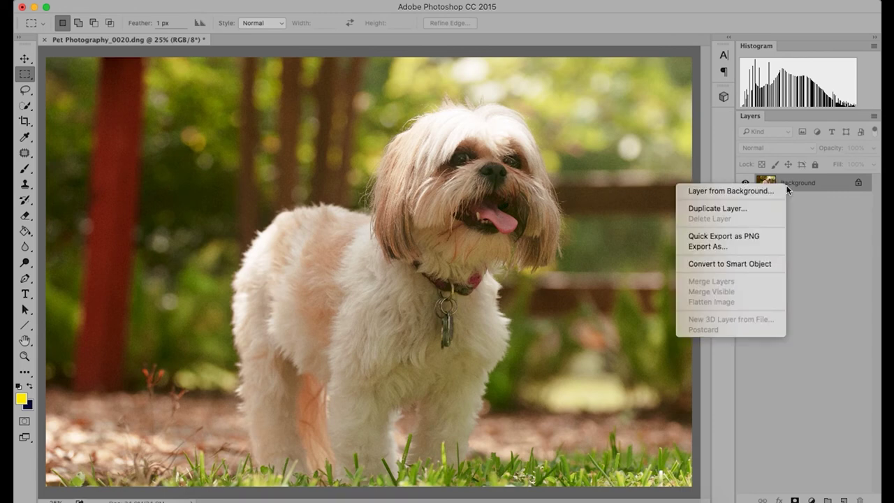
left_click(753, 208)
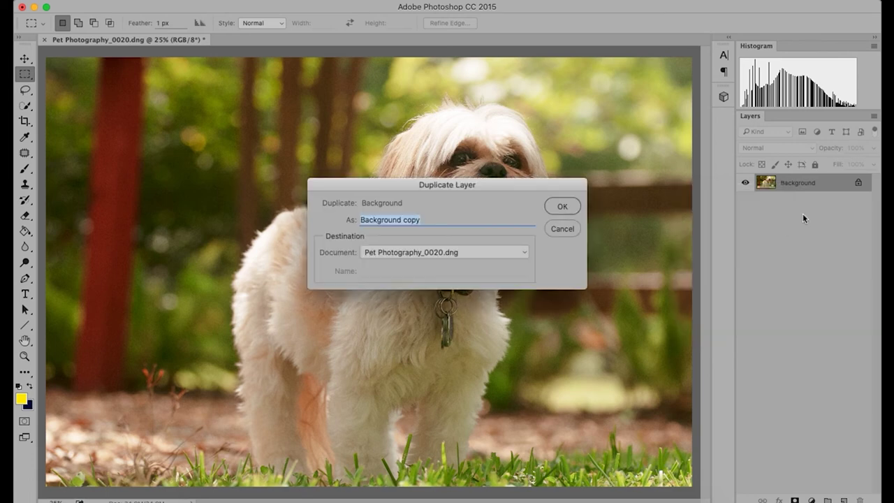
left_click(563, 205)
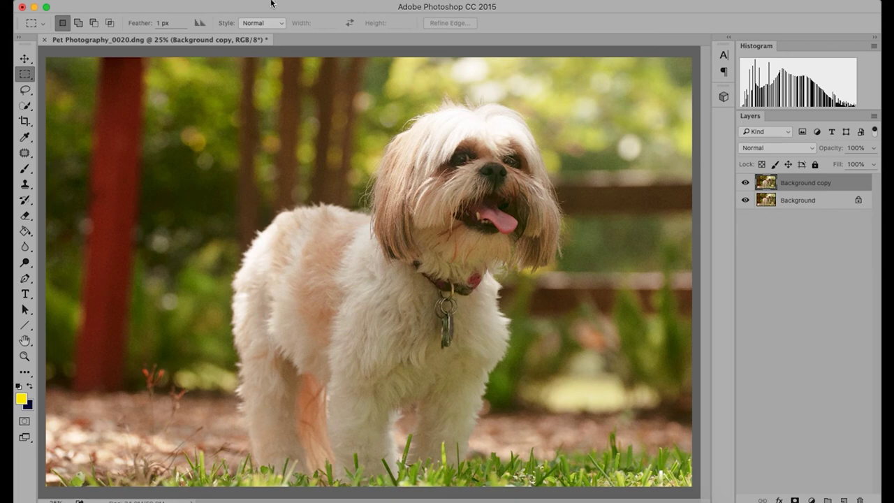
Darken the Background copy with Brightness/Contrast at brightness -150
left_click(179, 2)
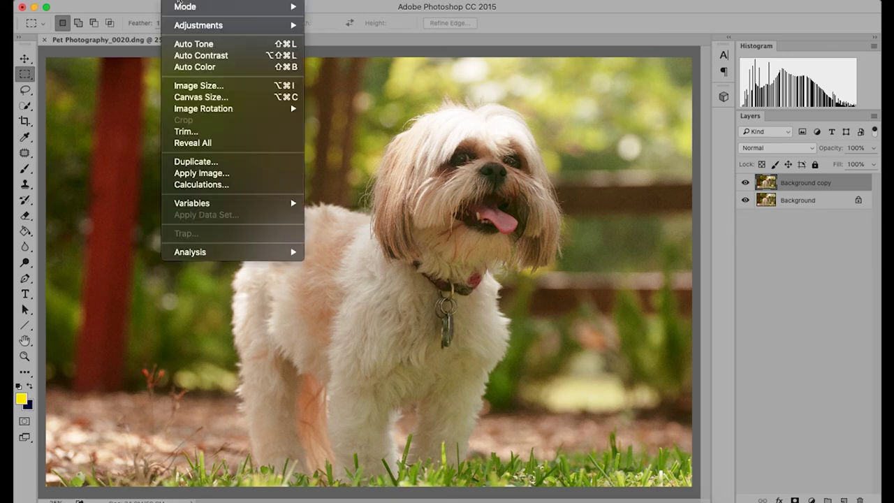
mouse_move(187, 28)
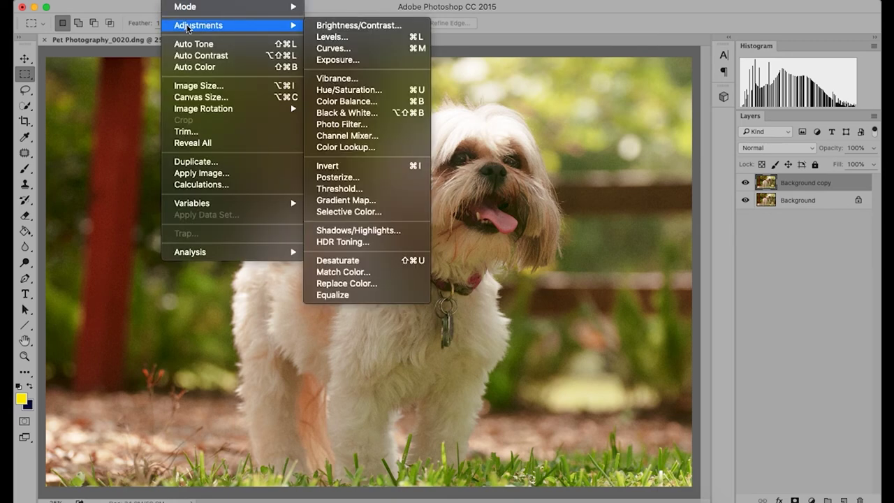
left_click(351, 31)
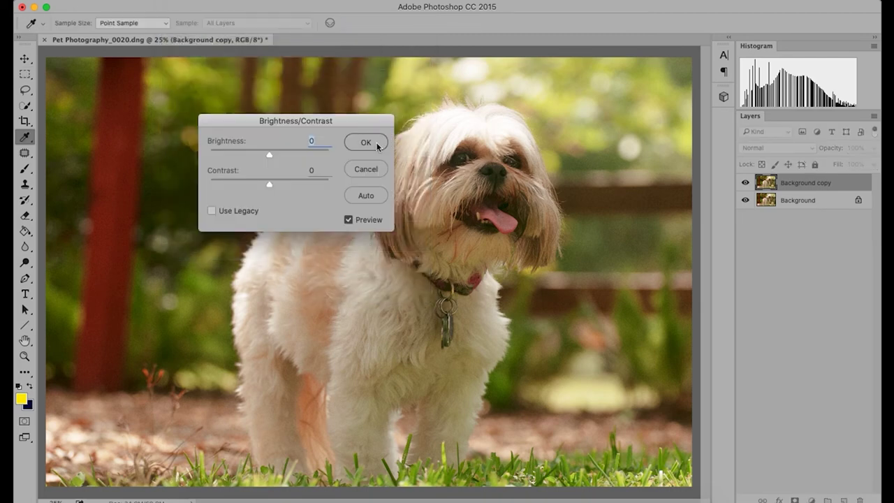
left_click(268, 155)
left_click_drag(267, 155, 184, 154)
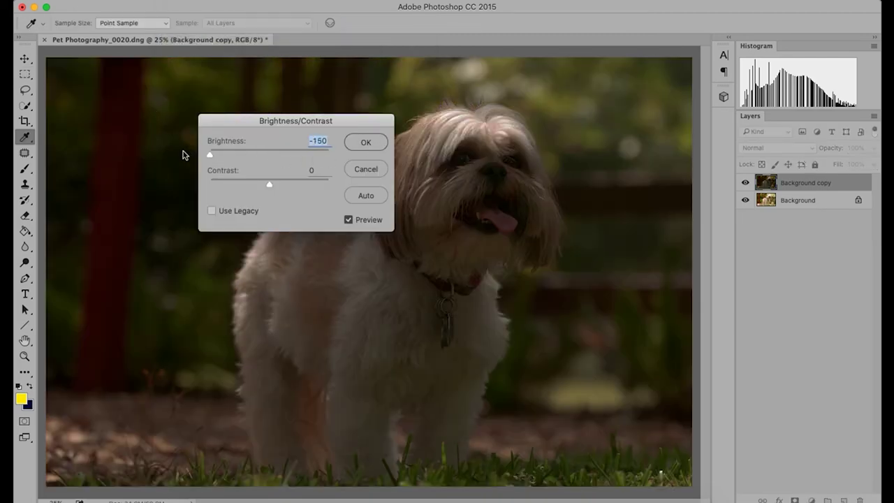
left_click(362, 143)
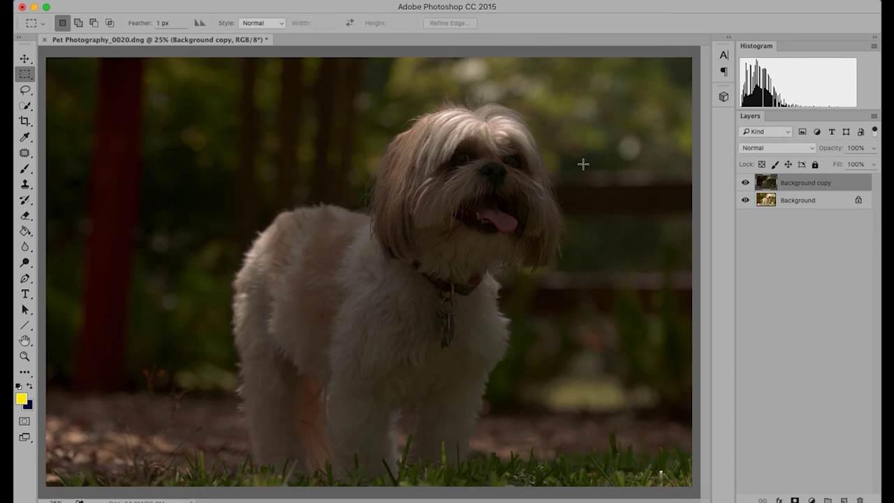
Add a Reveal All white layer mask to the Background copy layer
left_click(216, 0)
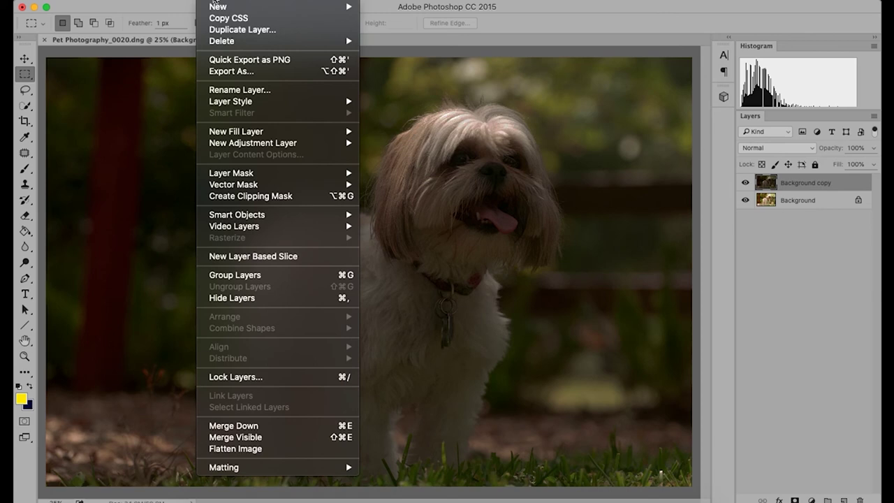
mouse_move(231, 172)
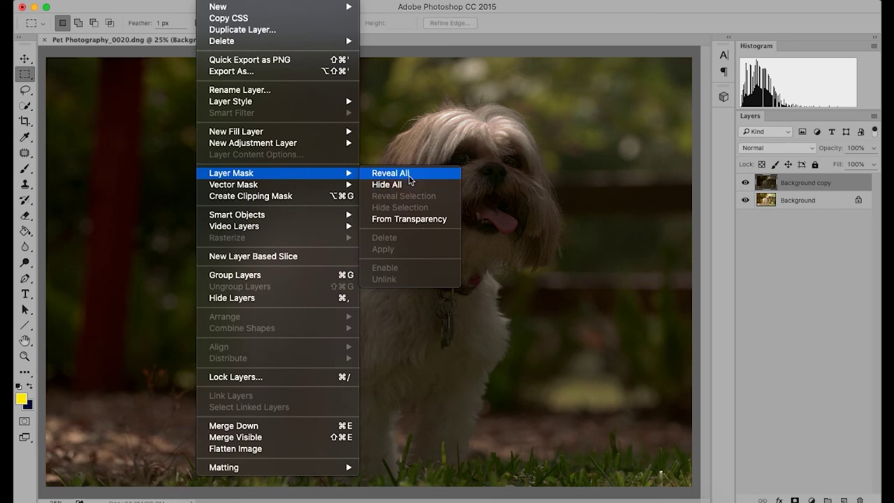
left_click(409, 174)
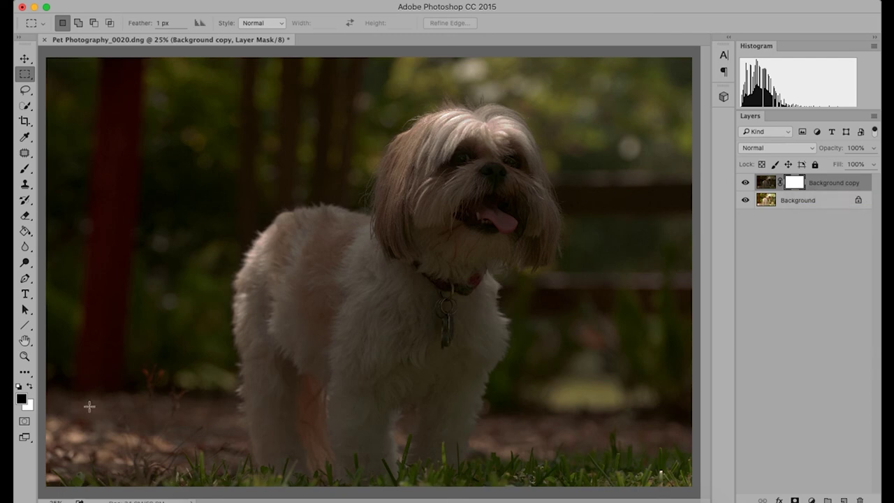
Choose the Brush tool with a soft round tip at 0% hardness
left_click(25, 170)
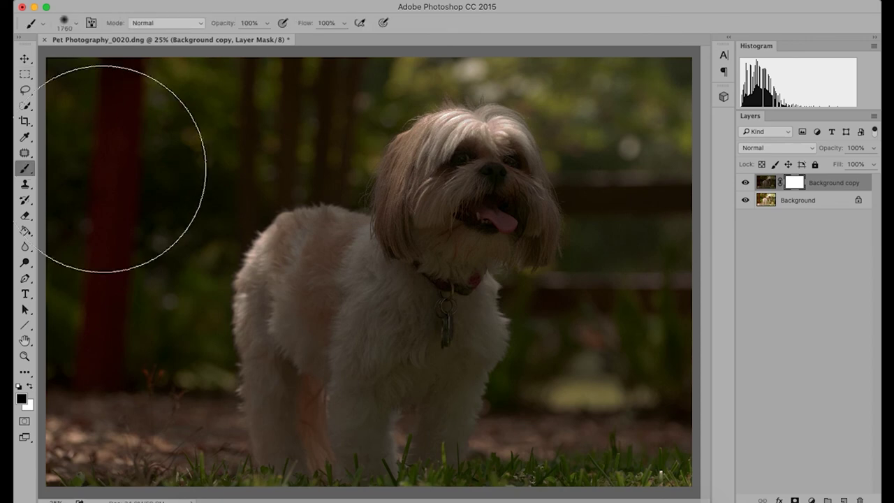
left_click(77, 25)
left_click(77, 26)
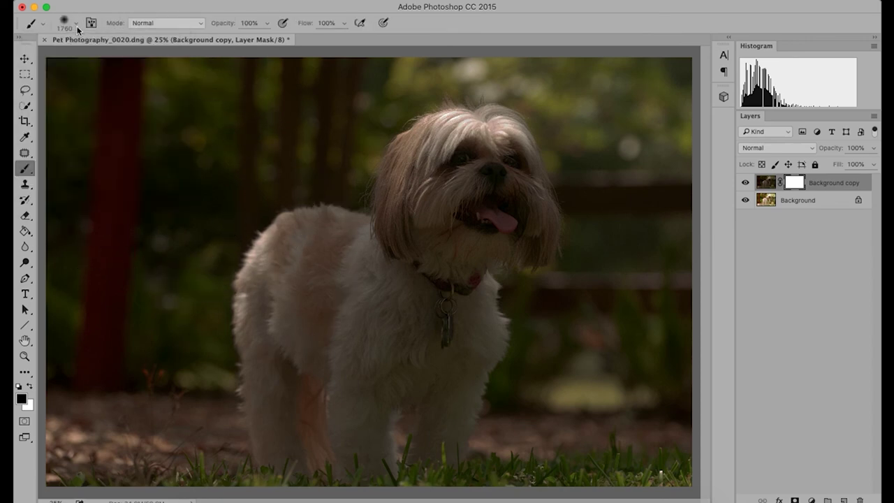
left_click(79, 23)
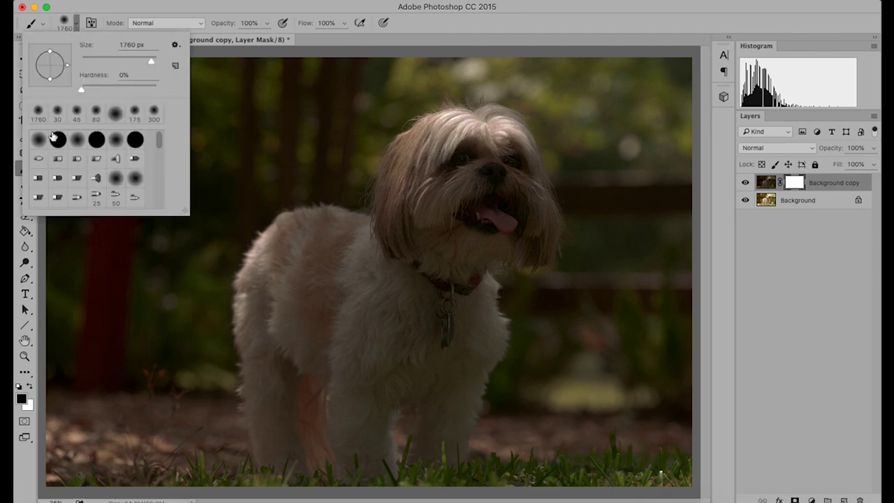
left_click(58, 140)
left_click(115, 114)
left_click(434, 36)
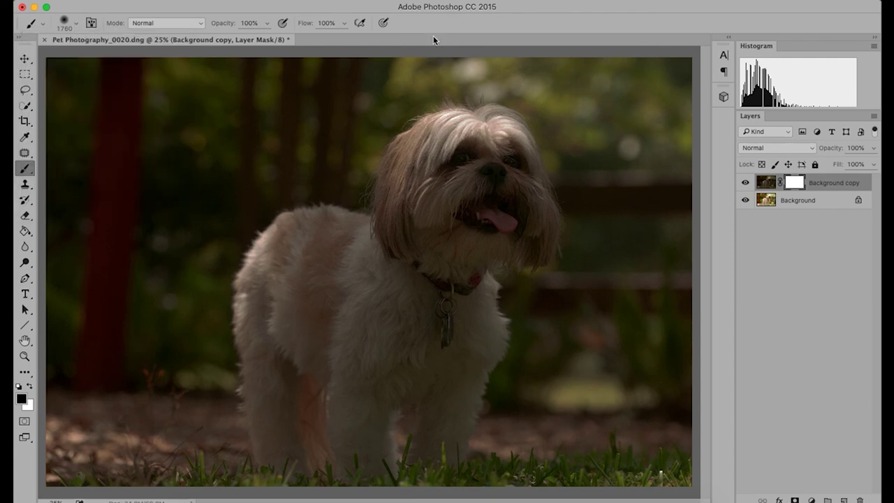
Paint black on the mask over the dog's head, body and photo centre
left_click(22, 398)
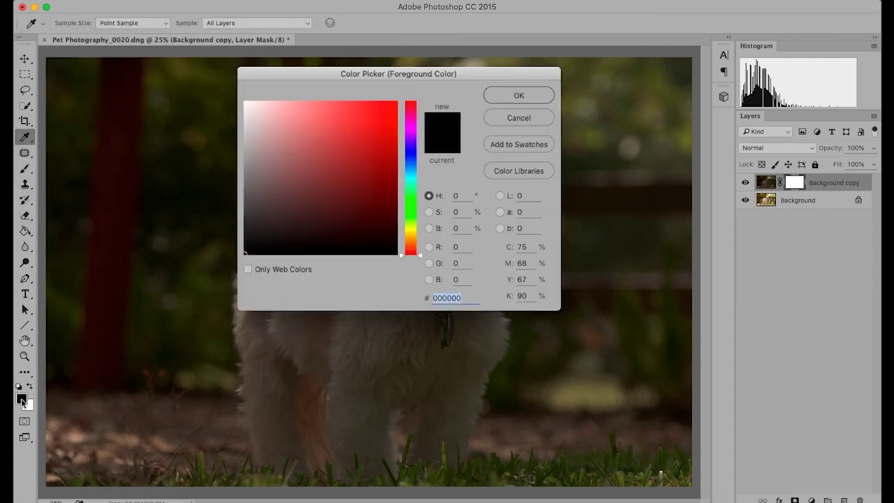
left_click(508, 95)
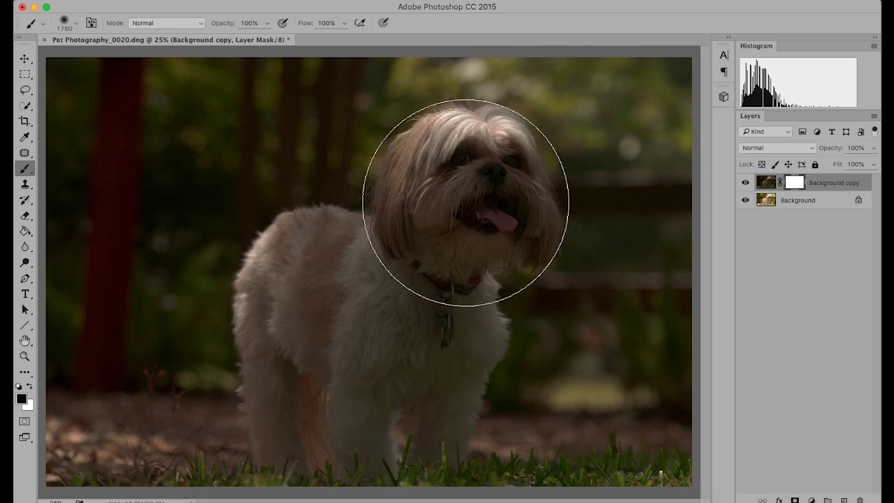
mouse_move(468, 204)
left_mouse_down()
mouse_move(384, 192)
mouse_move(328, 240)
mouse_move(305, 313)
mouse_move(337, 374)
mouse_move(400, 407)
mouse_move(519, 370)
left_mouse_up()
mouse_move(524, 290)
left_mouse_down()
mouse_move(485, 174)
mouse_move(270, 184)
mouse_move(214, 334)
mouse_move(304, 408)
mouse_move(392, 454)
left_mouse_up()
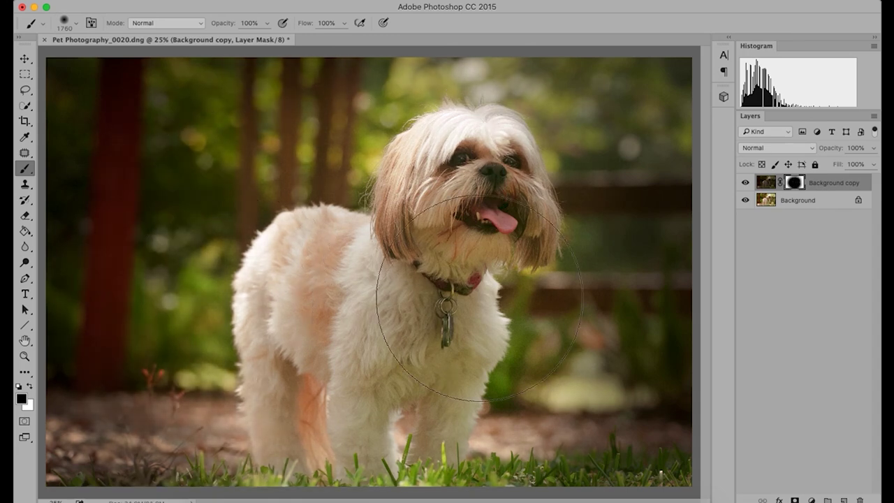
left_click(25, 74)
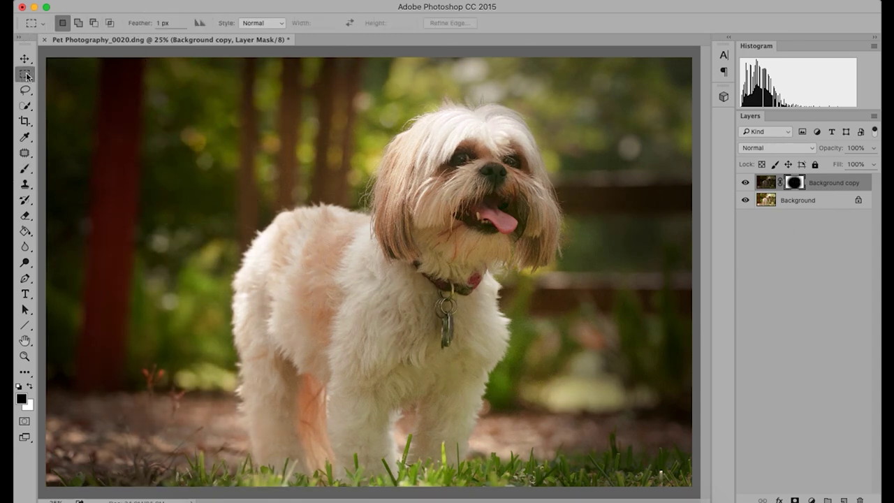
left_click(745, 184)
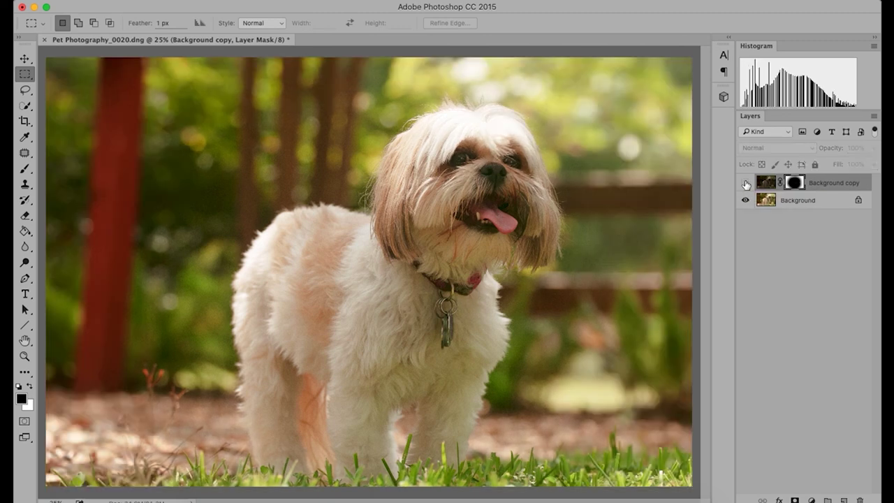
left_click(745, 183)
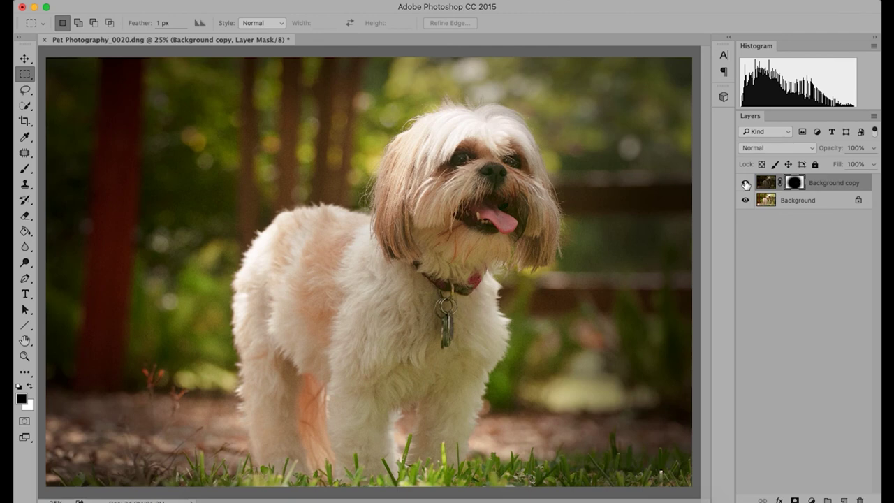
left_click(745, 184)
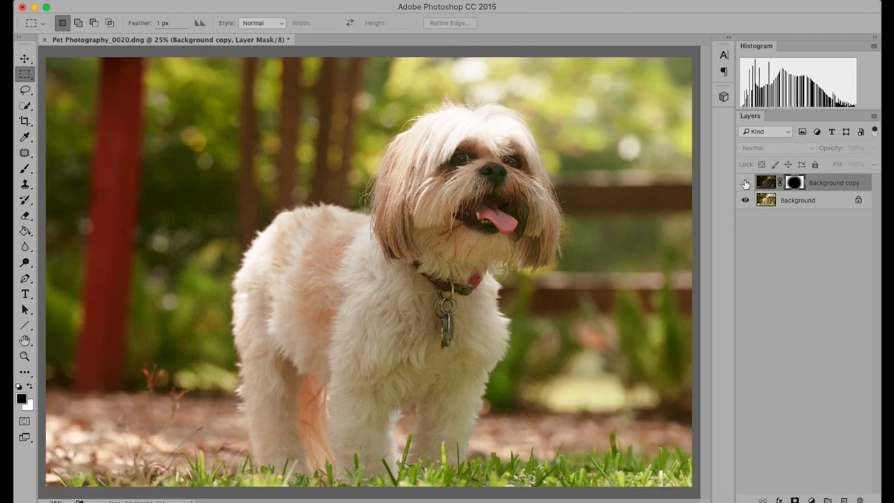
left_click(746, 184)
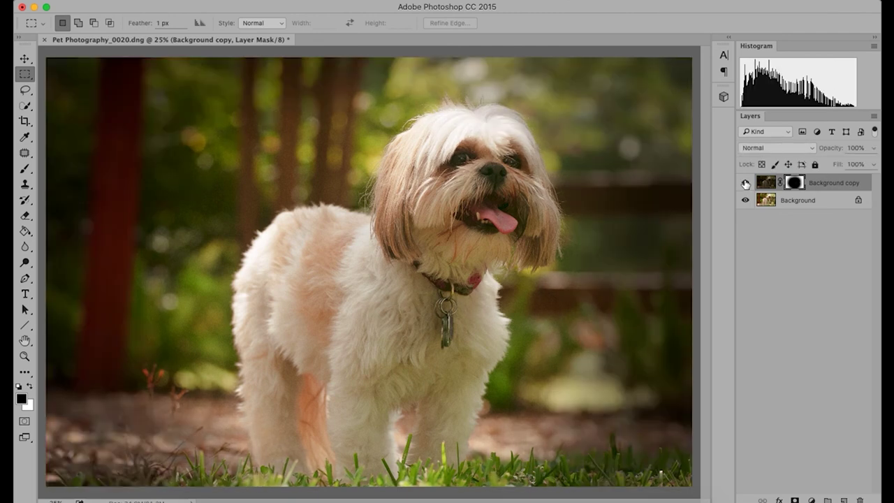